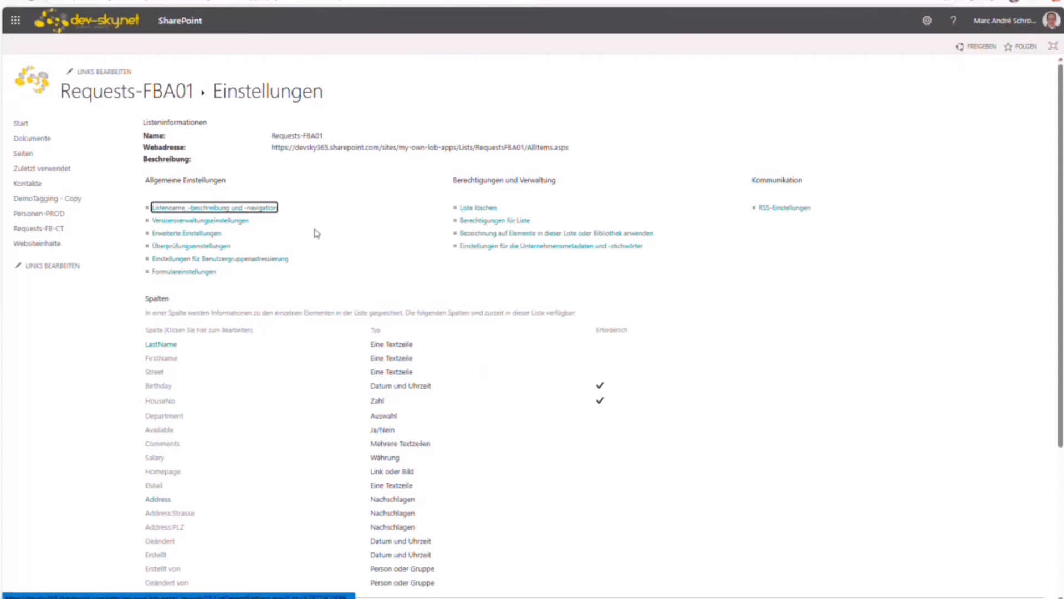
Step: Scroll to Ansichten and pop the FormView view settings out into a separate window
scroll(430, 355, "down", 1)
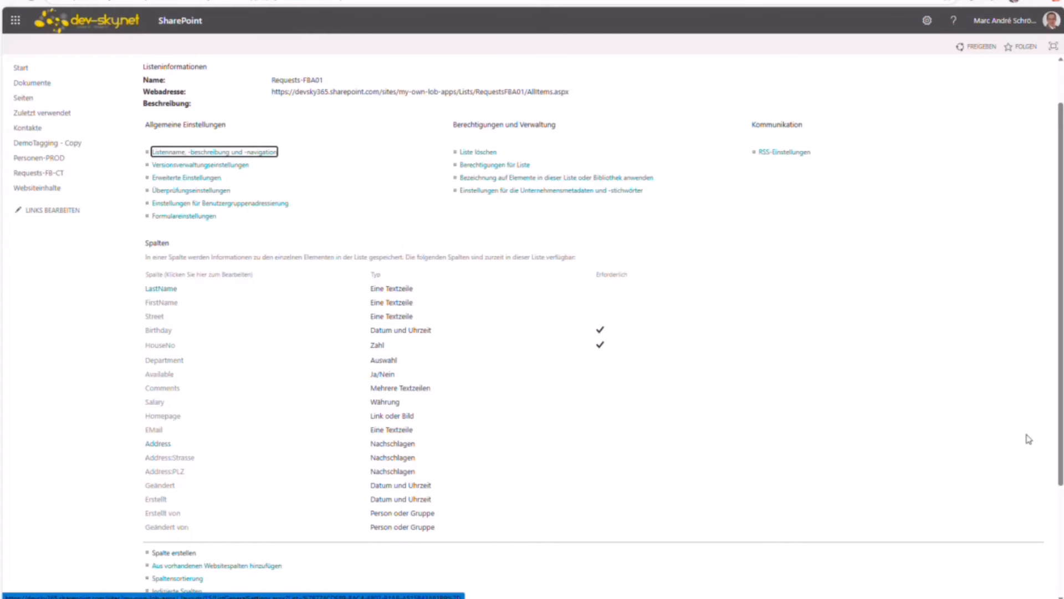
scroll(723, 437, "down", 3)
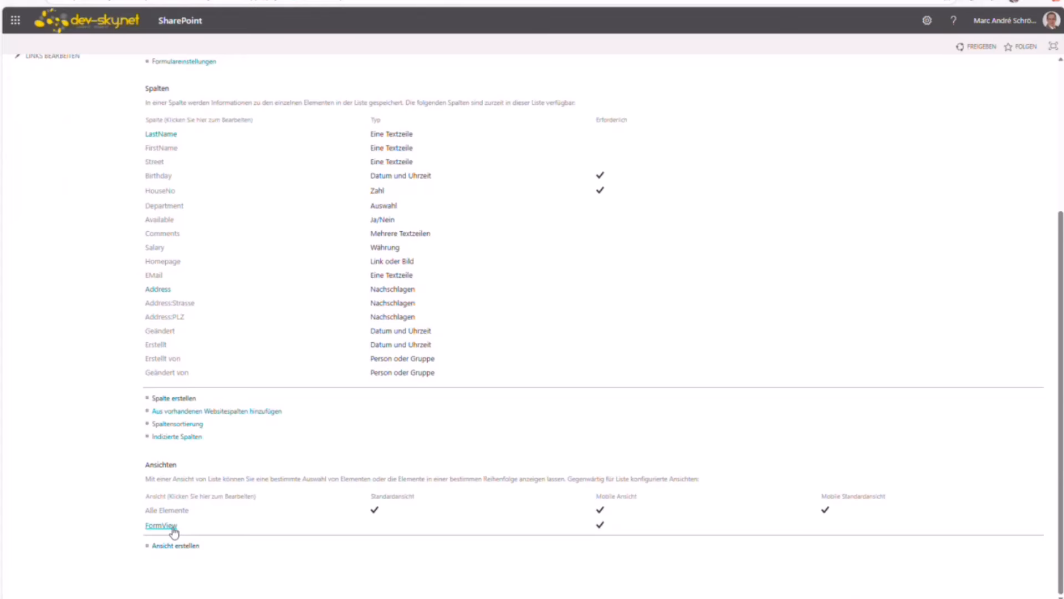
left_click(173, 531)
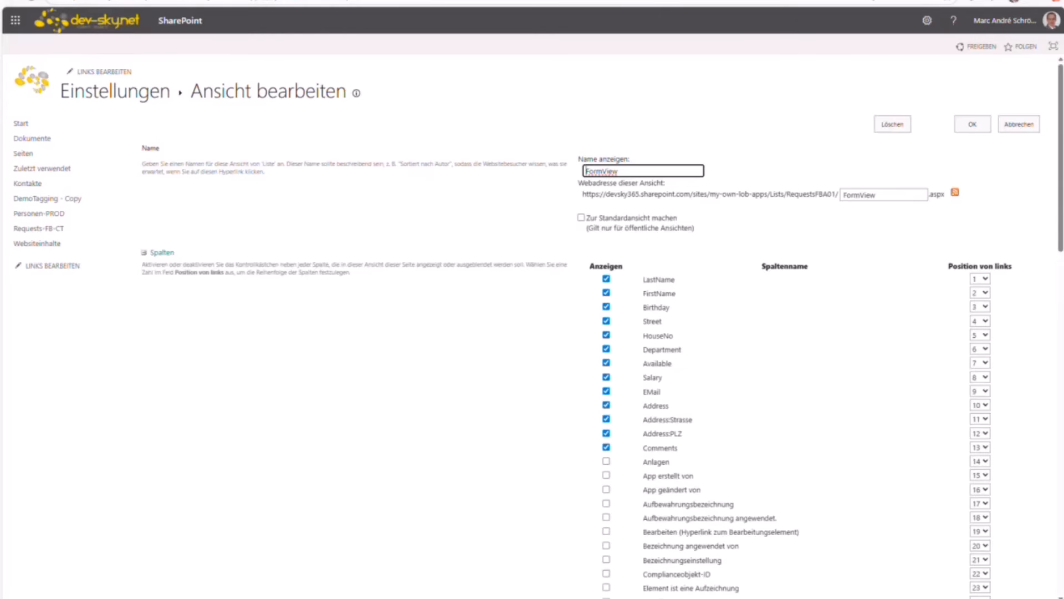
left_click_drag(229, 0, 1063, 66)
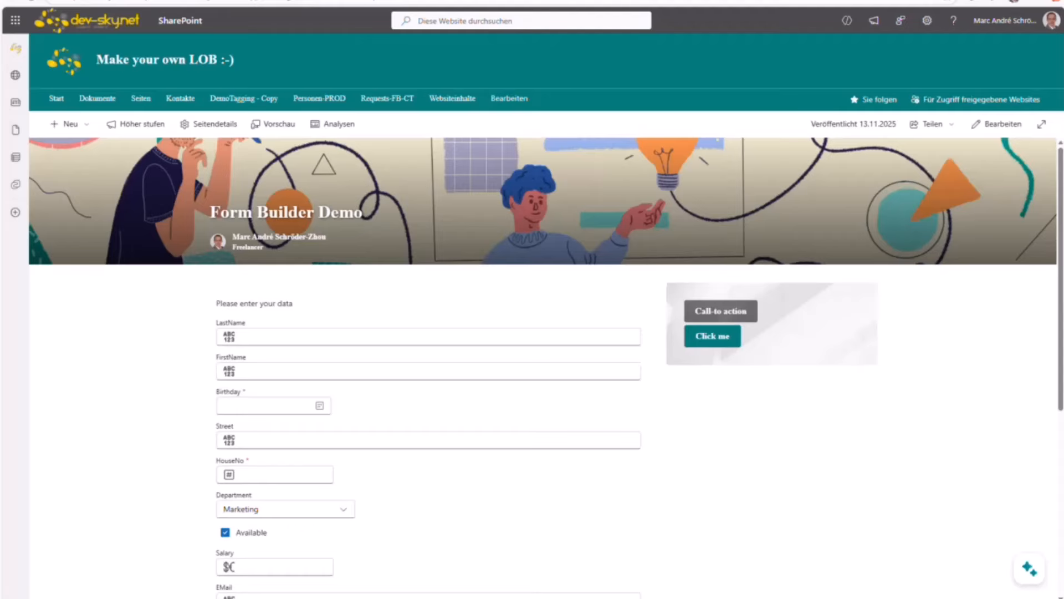
Step: Compare the FormView columns beside the form, then move the window away and return to the form's top
left_click_drag(1063, 106, 666, 91)
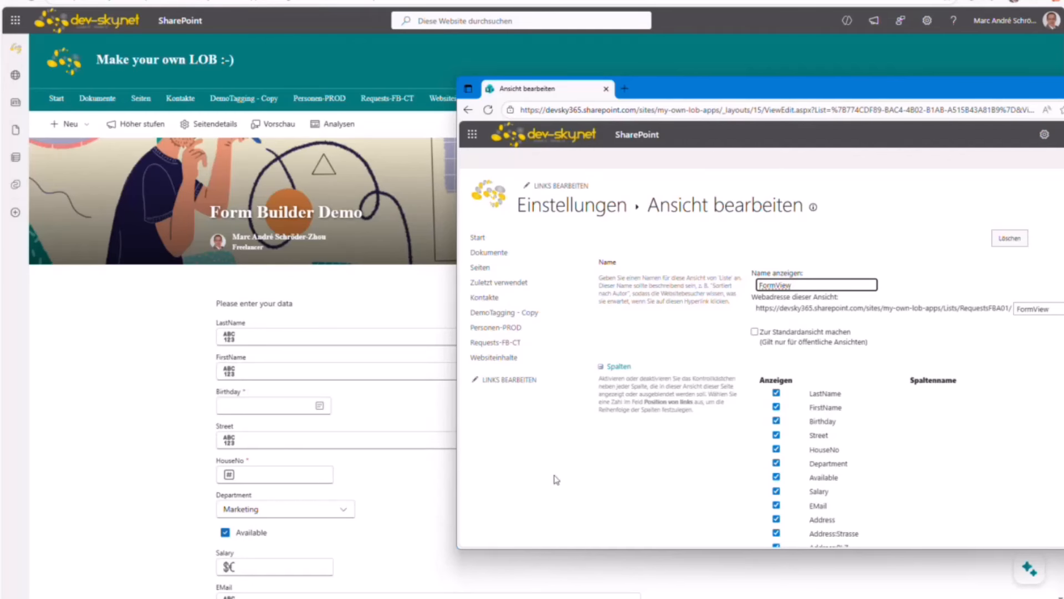
scroll(769, 418, "down", 2)
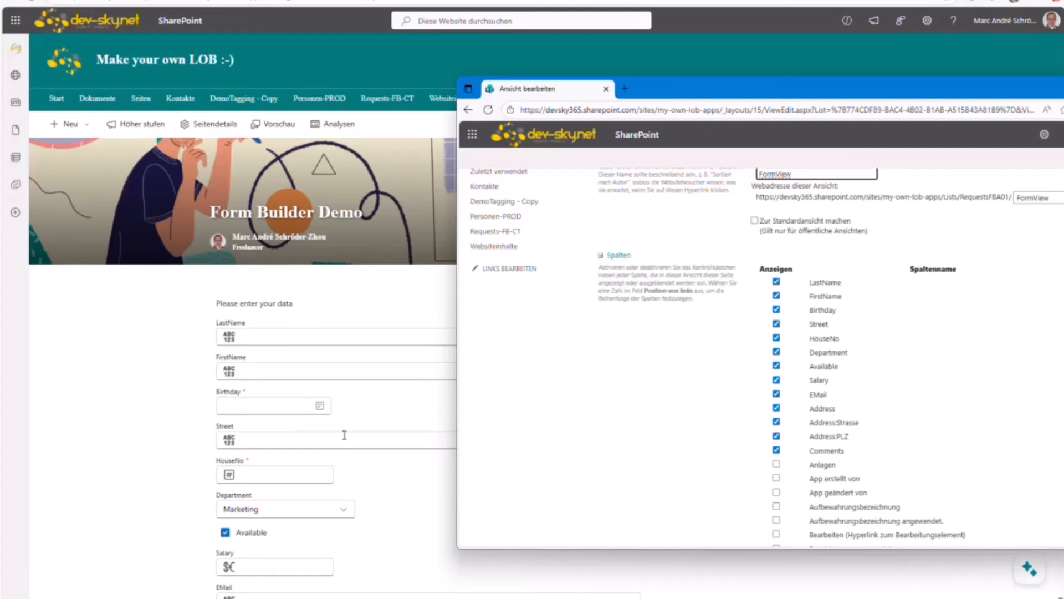
scroll(311, 431, "down", 3)
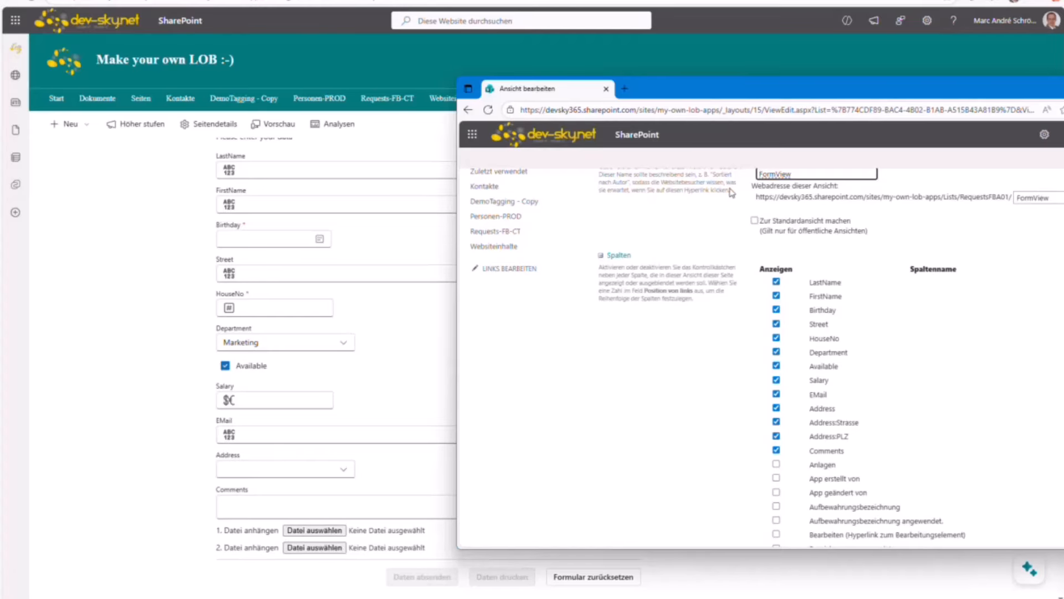
left_click_drag(707, 90, 1063, 78)
left_click_drag(957, 0, 957, 61)
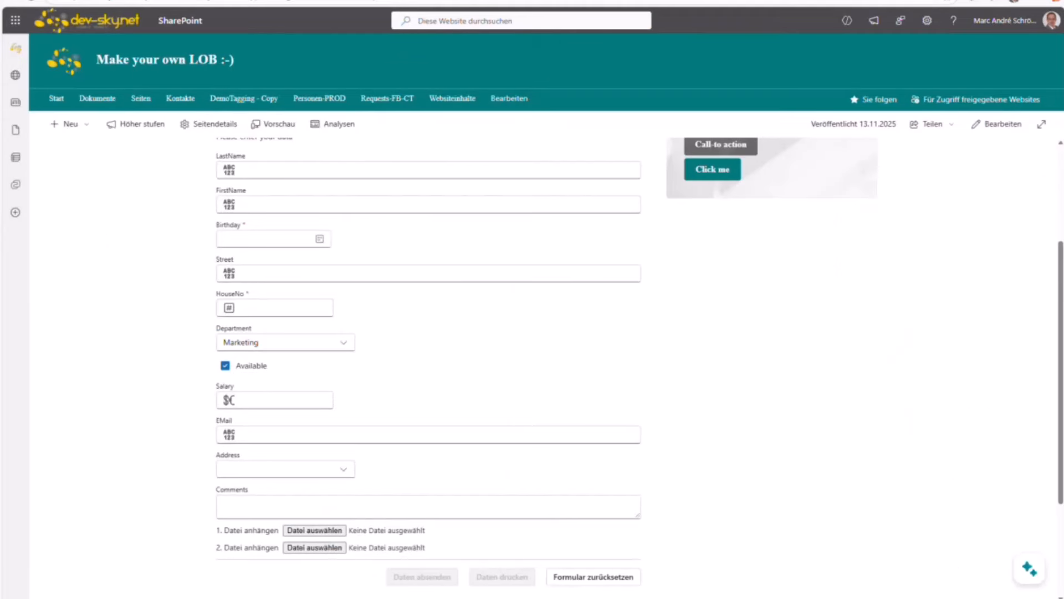
scroll(303, 169, "up", 3)
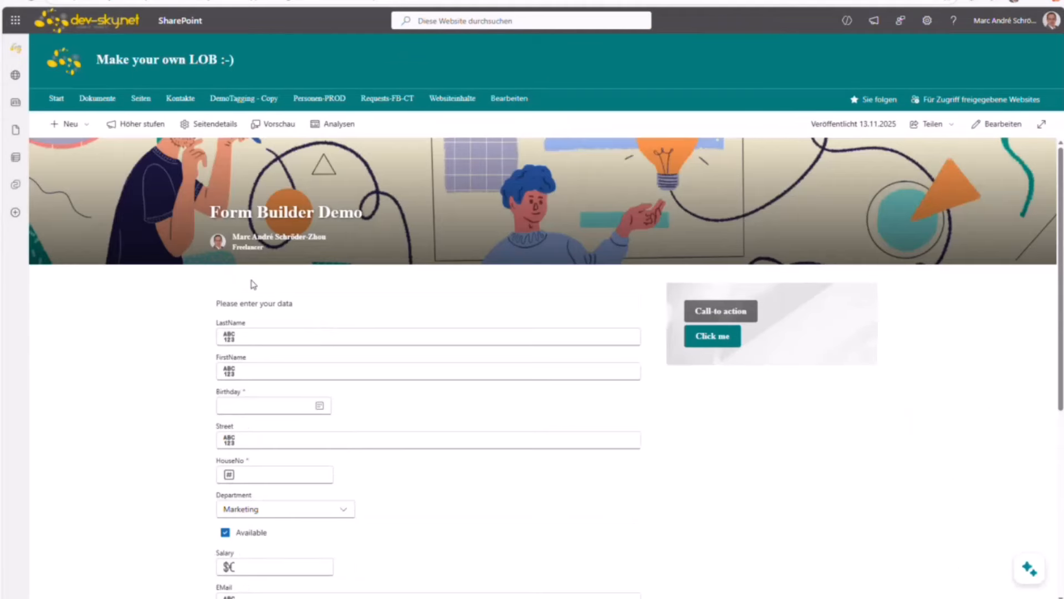
Step: Fill in the first form fields, choose Department Marketing and enter Salary 100
left_click(251, 342)
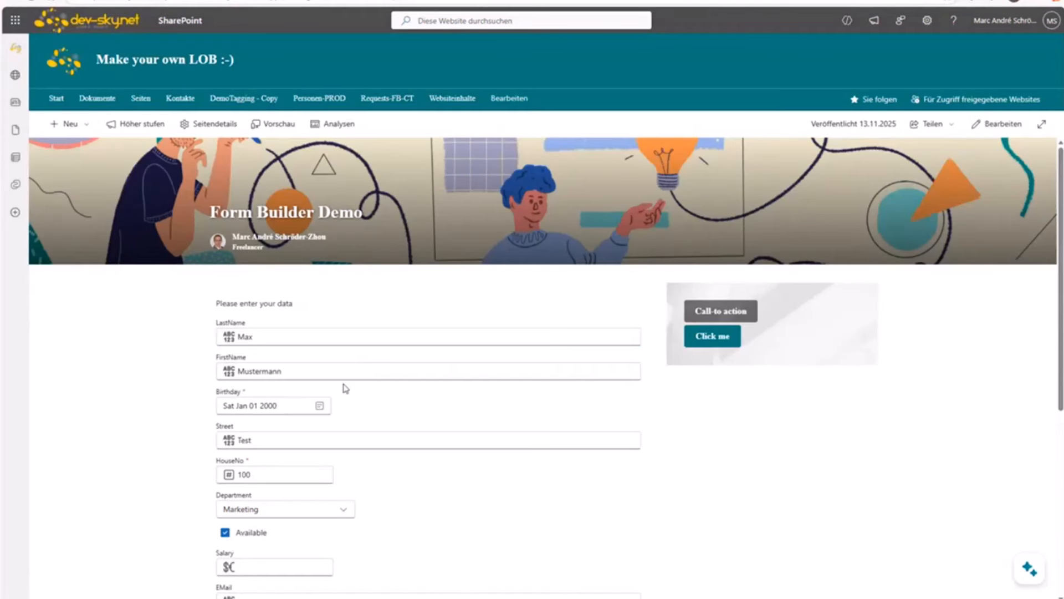
scroll(345, 388, "down", 3)
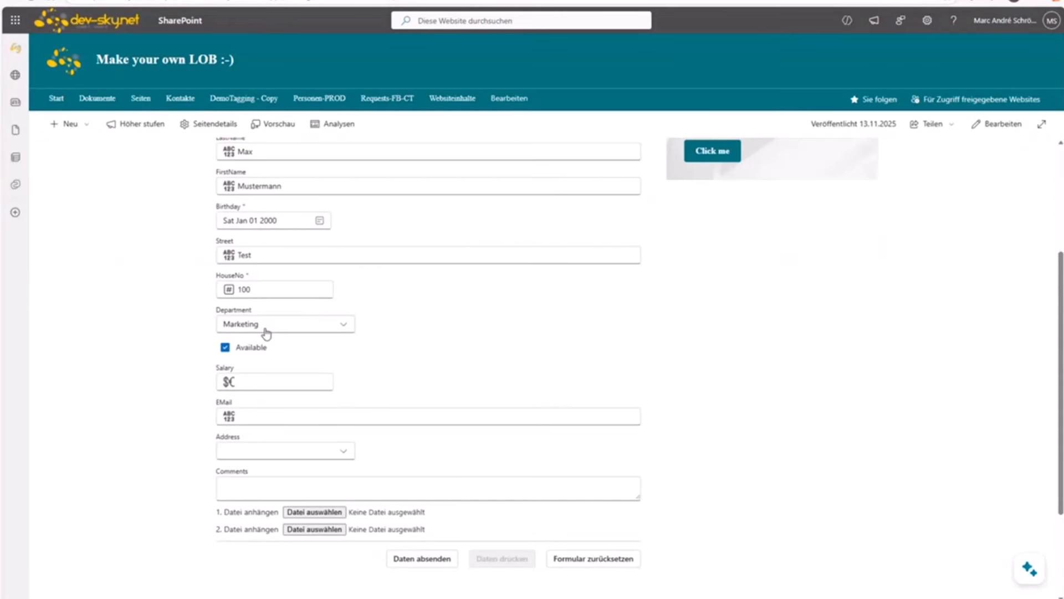
left_click(293, 330)
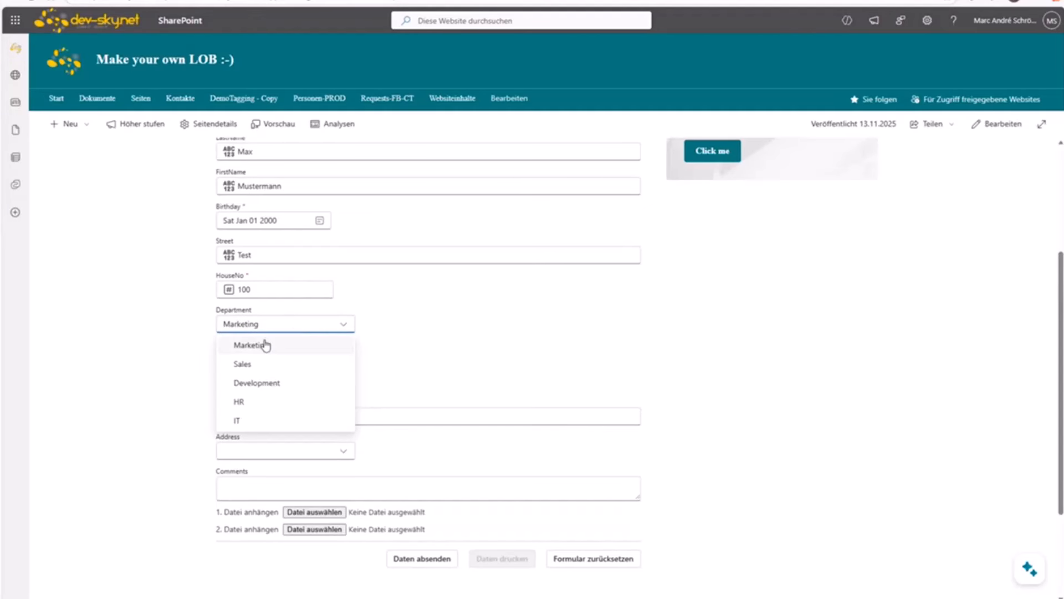
left_click(400, 334)
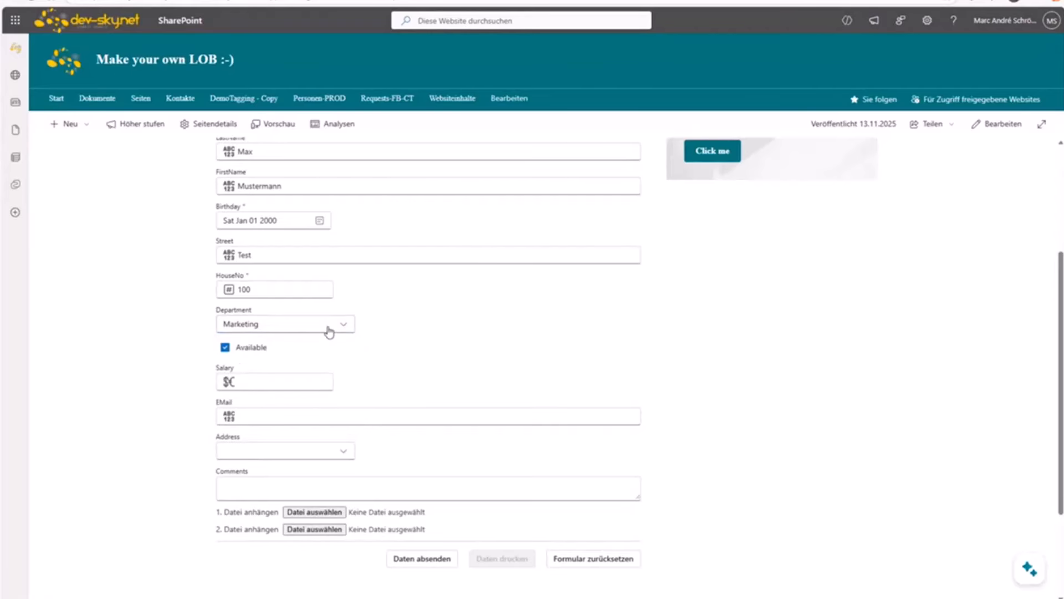
left_click(283, 326)
left_click(480, 369)
left_click(276, 378)
type("100")
Step: Enter a valid e-mail address from a saved suggestion so the validation error clears
left_click(260, 415)
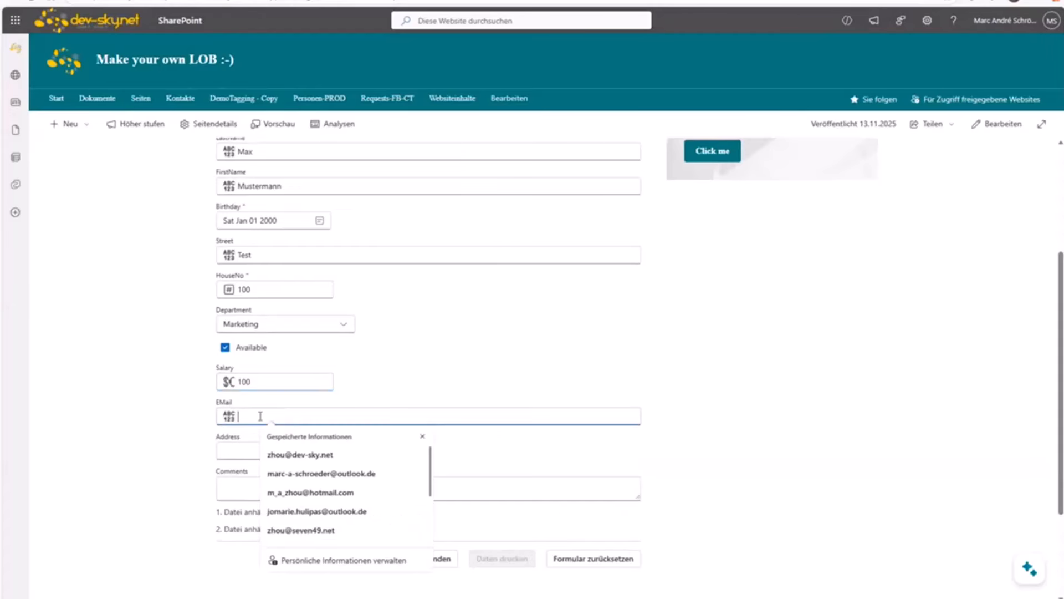
type("Tes")
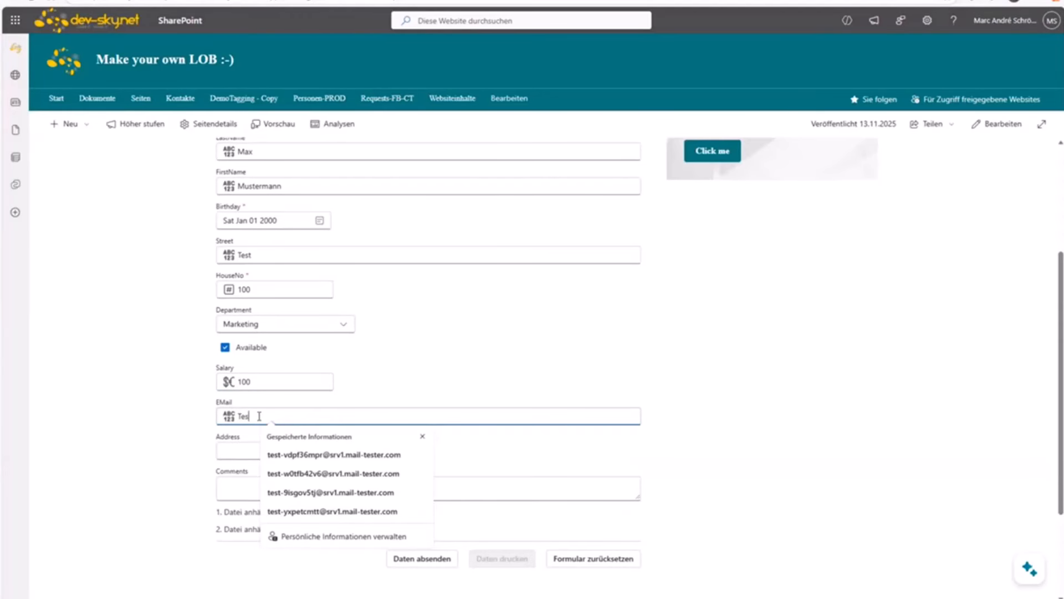
key("Tab")
left_click(259, 416)
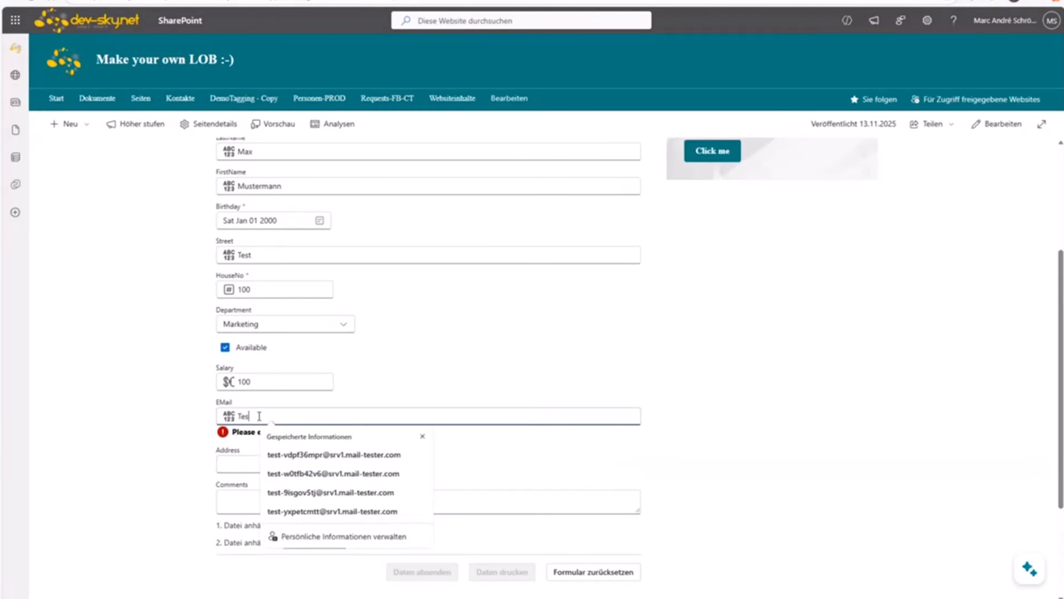
left_click_drag(259, 416, 236, 424)
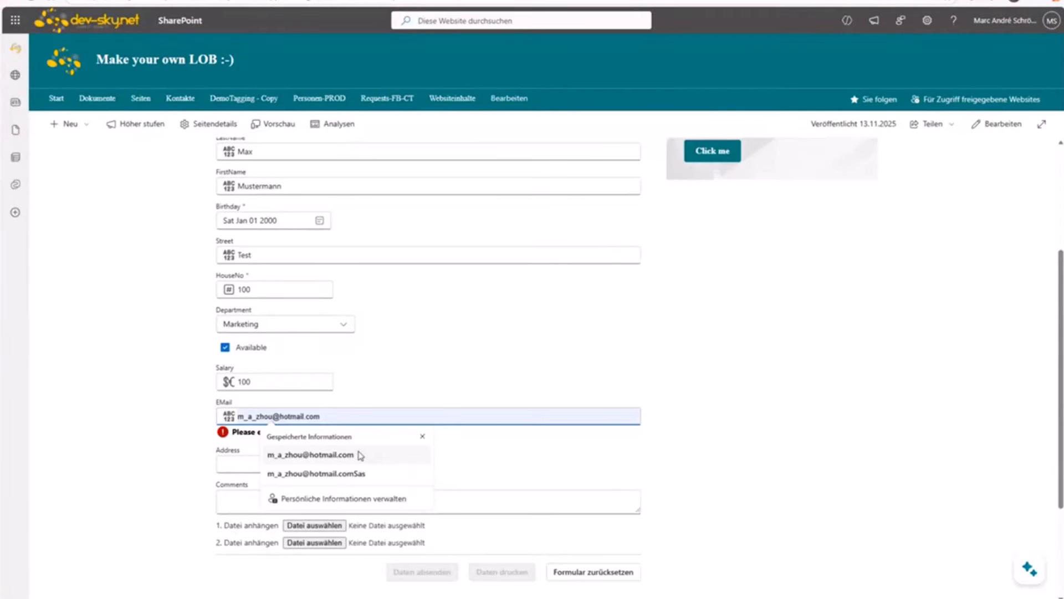
left_click(352, 455)
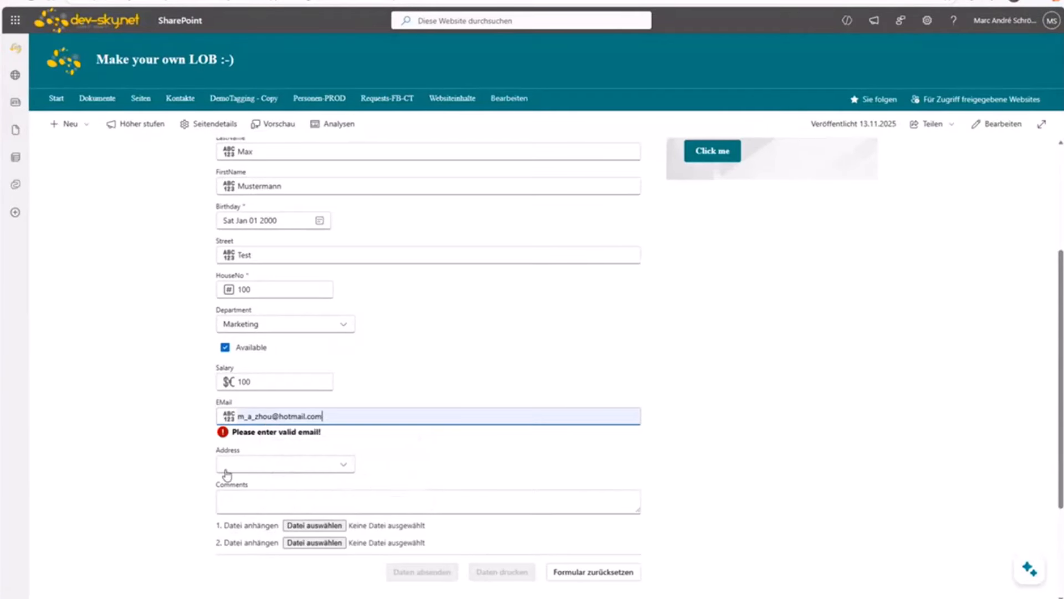
left_click(240, 472)
Step: Choose Baden as the Address and write the comment Test
left_click(253, 451)
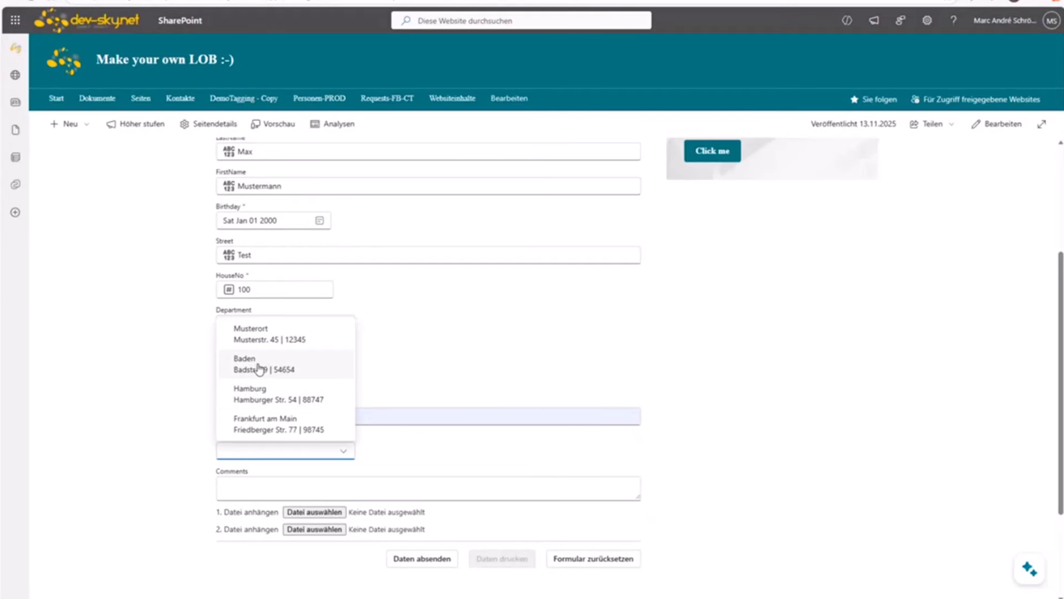
left_click(258, 368)
left_click(250, 481)
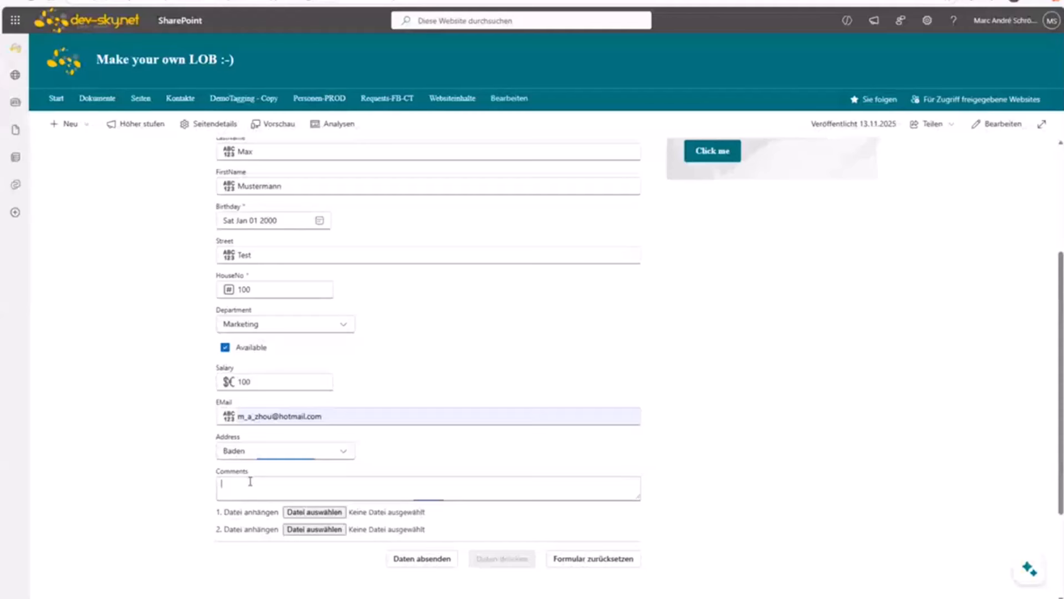
type("Test")
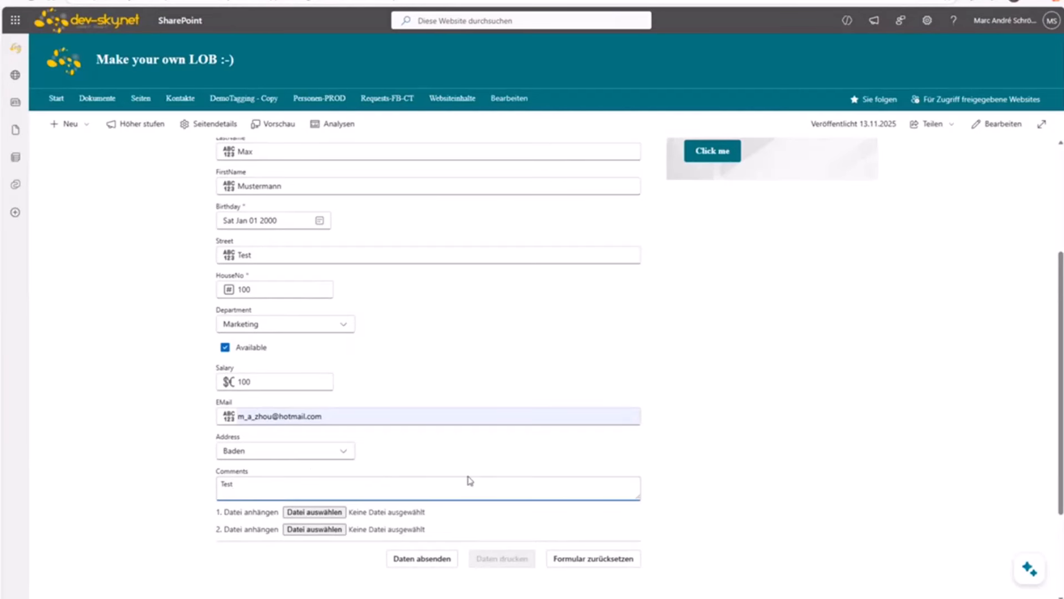
scroll(501, 484, "down", 2)
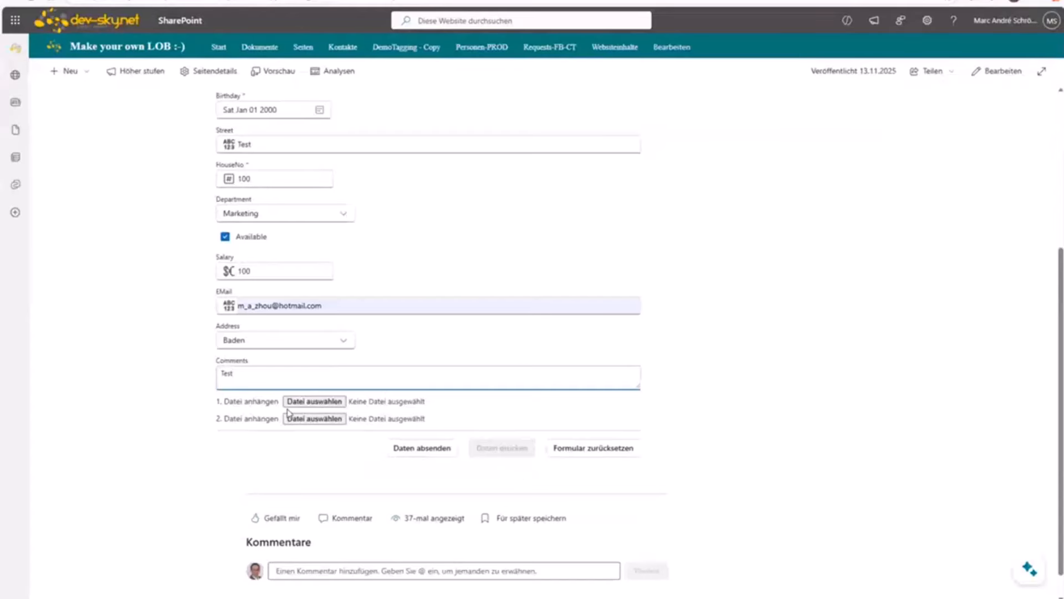
Step: Attach kfz-einzug...g.sepa.pdf as the first file after the Excel workbook is rejected
left_click(314, 418)
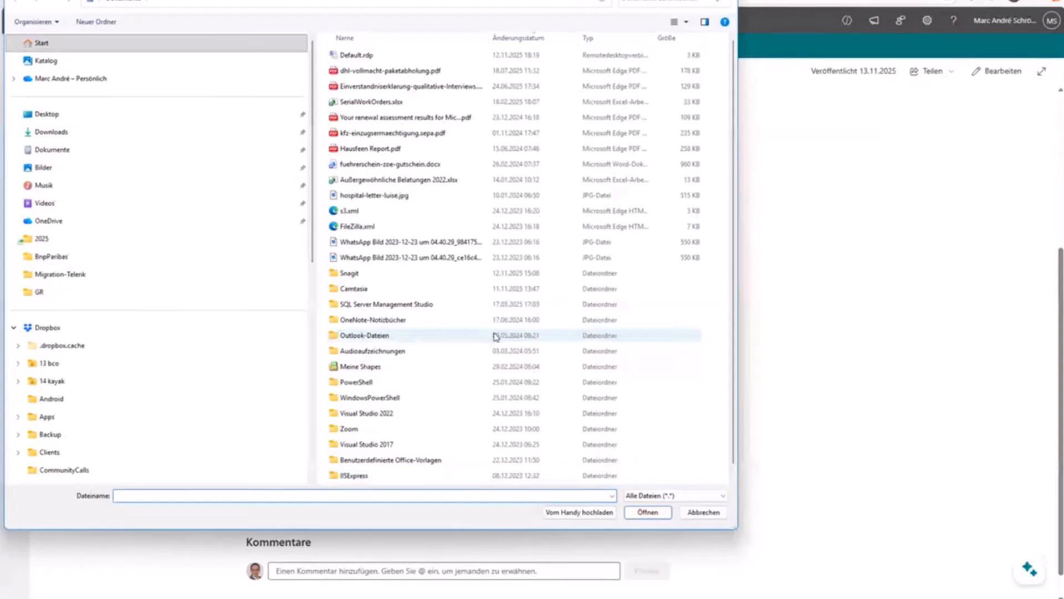
double_click(397, 187)
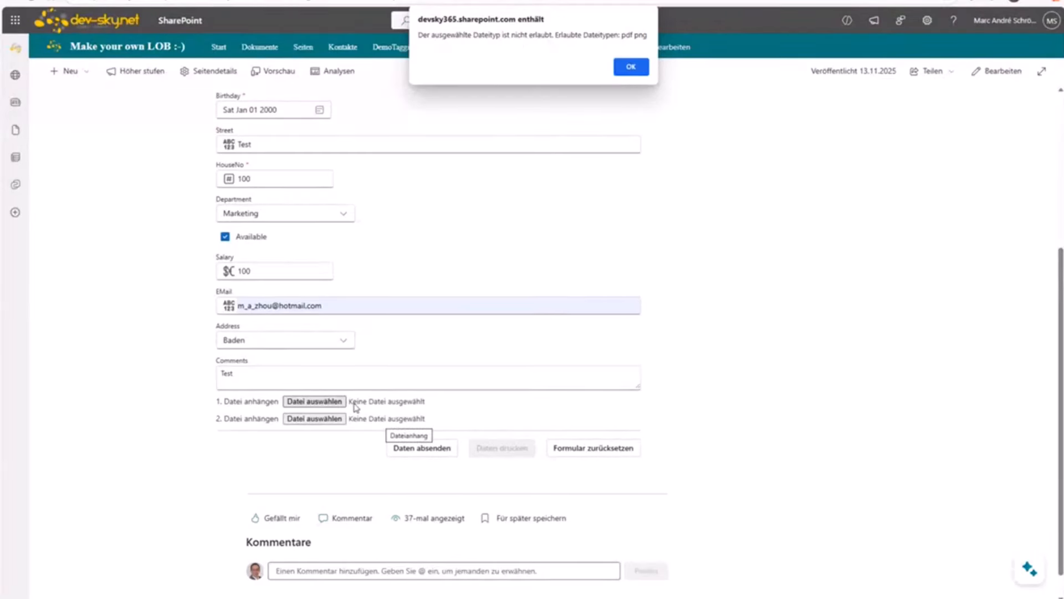
left_click(631, 67)
left_click(309, 407)
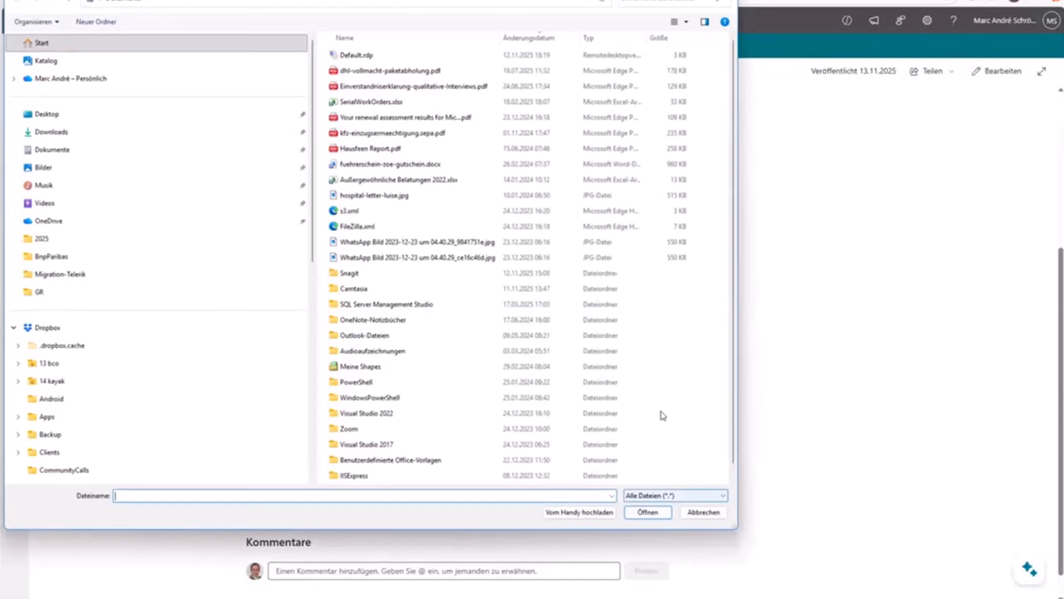
double_click(454, 133)
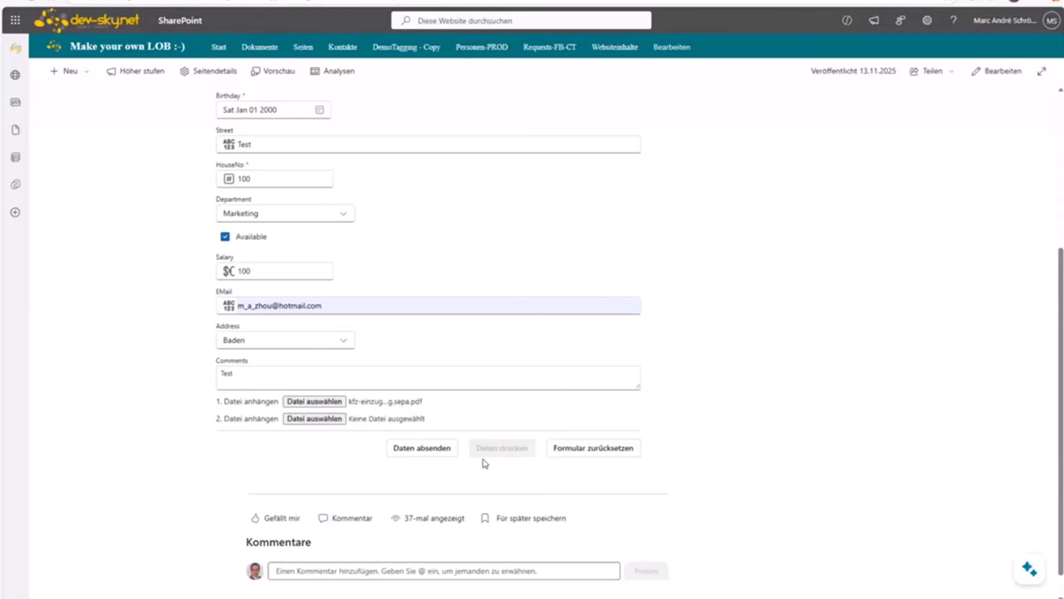
Step: Submit the form, acknowledge the thanks message, and show the printable summary without printing
left_click(430, 452)
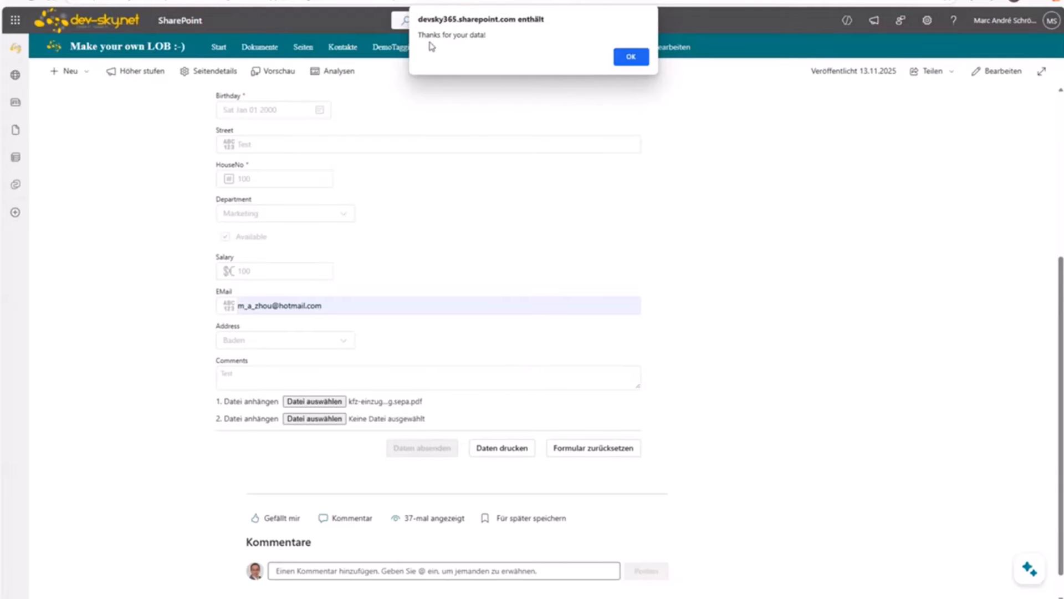
left_click(632, 57)
left_click(508, 455)
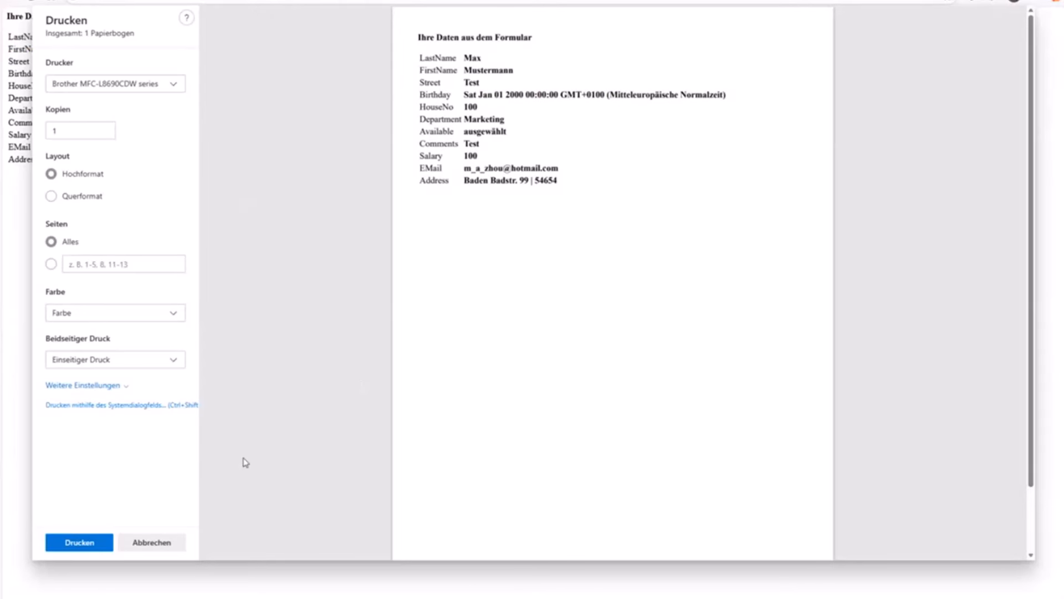
left_click(165, 542)
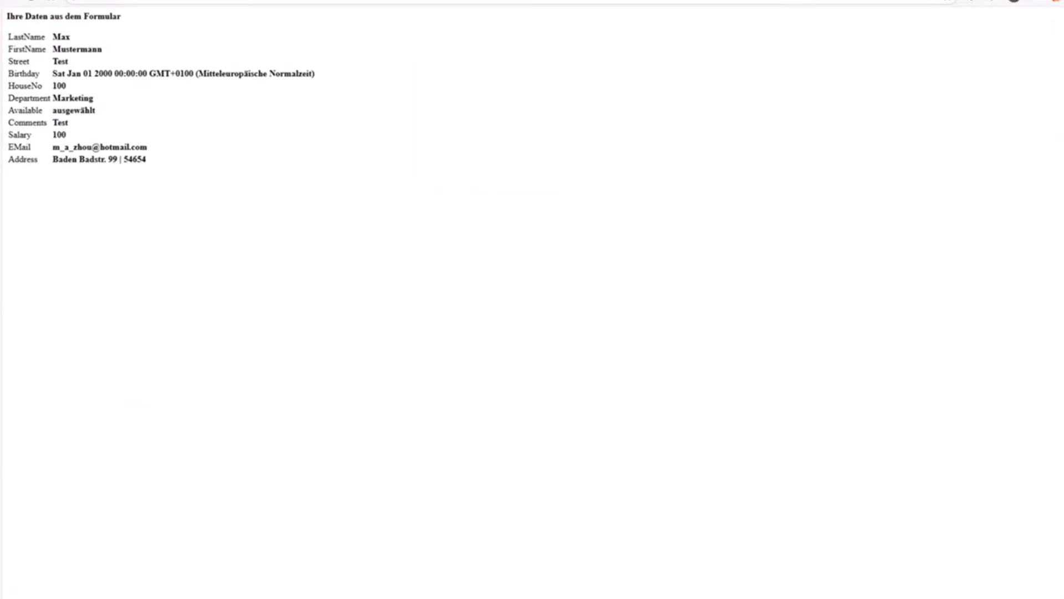
Step: Scroll to the Requests-FB-CT form with Titel, DueDatue, Level, ContactName and IssueDescription fields
scroll(431, 271, "up", 3)
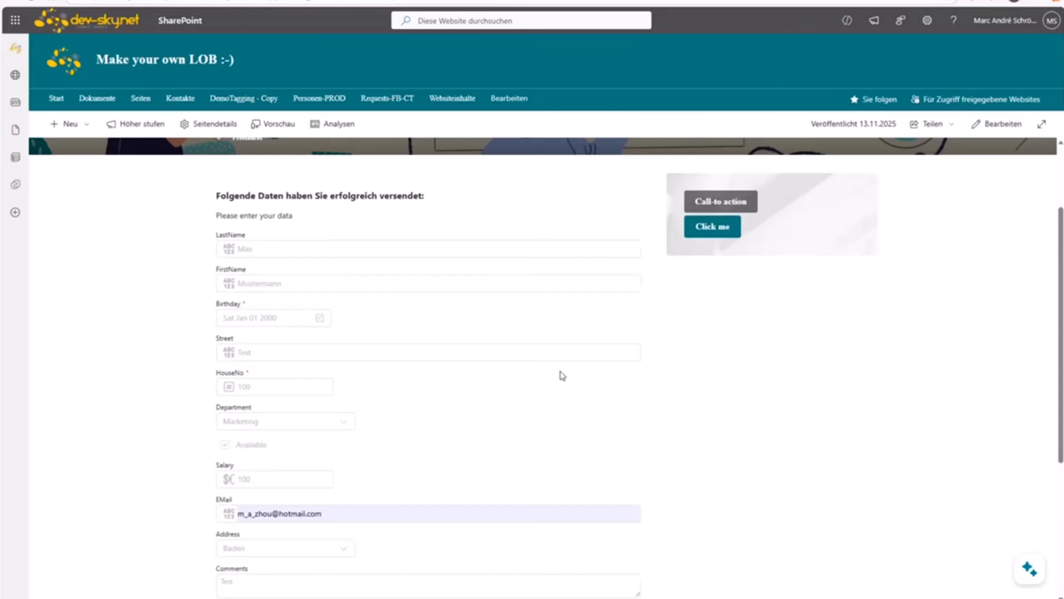
scroll(561, 373, "up", 2)
scroll(388, 281, "down", 6)
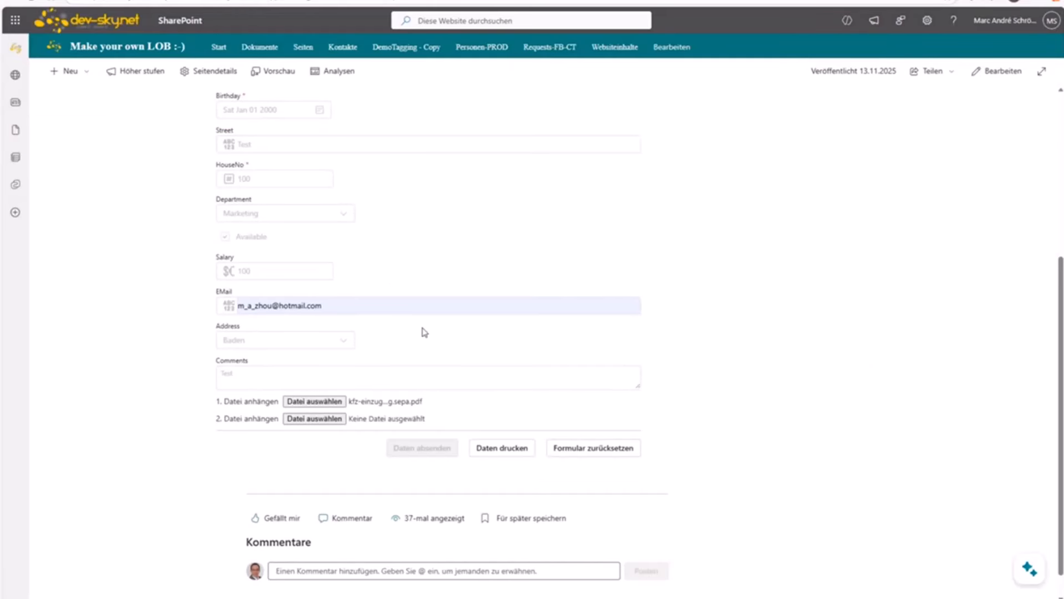
scroll(423, 331, "up", 5)
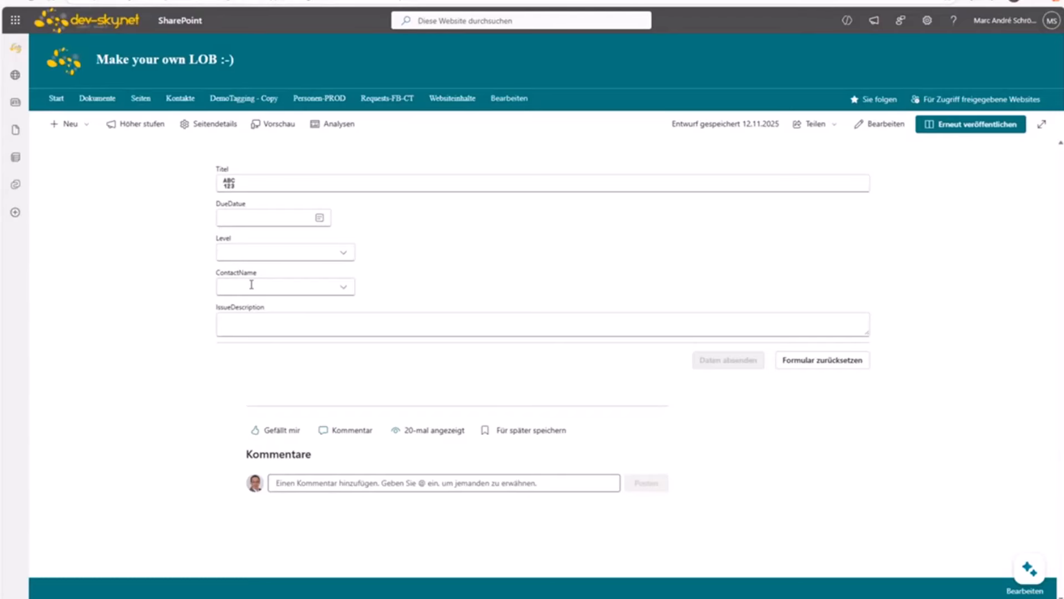
Step: With the developer tools open to watch requests, choose a contact for ContactName
key("F12")
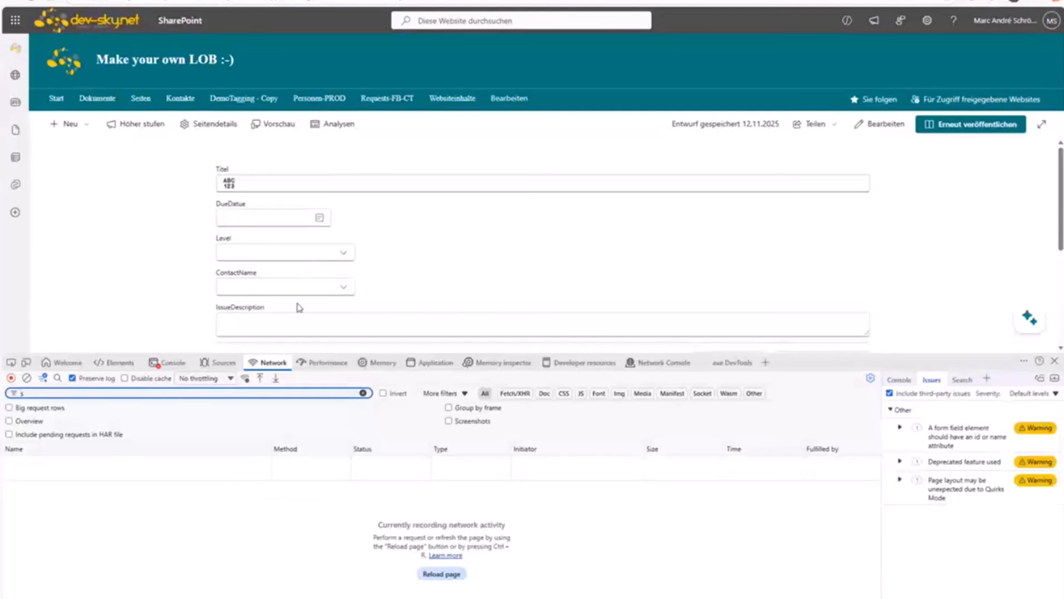
left_click(257, 284)
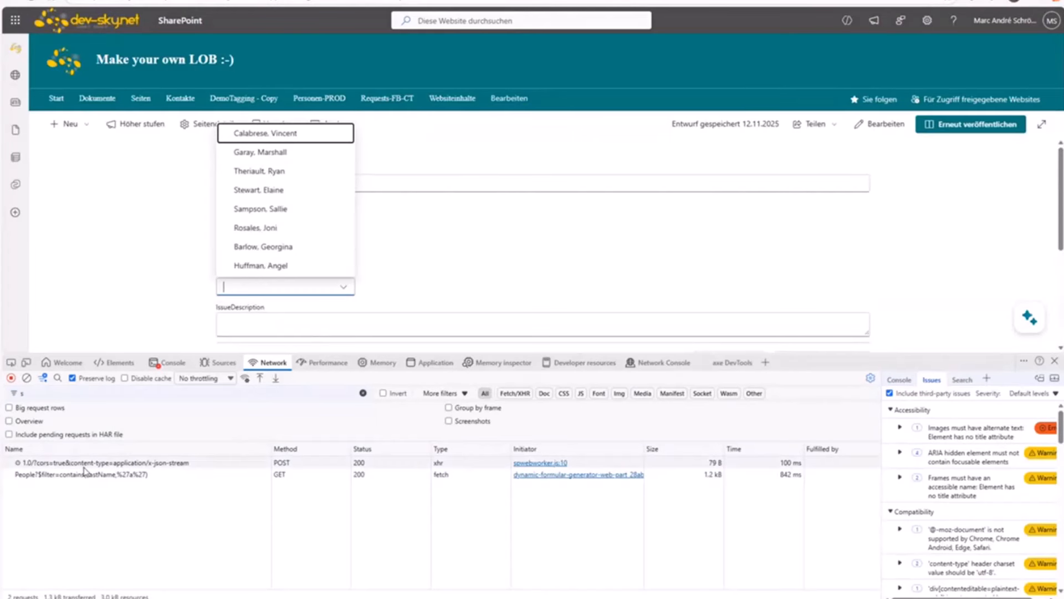
left_click(83, 474)
scroll(396, 503, "up", 10)
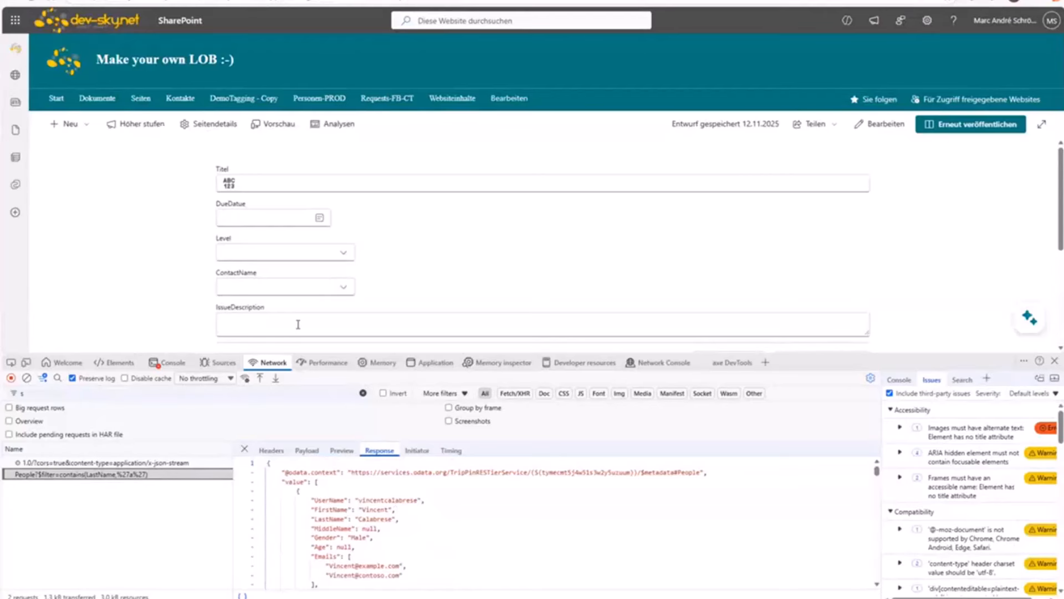
left_click(296, 288)
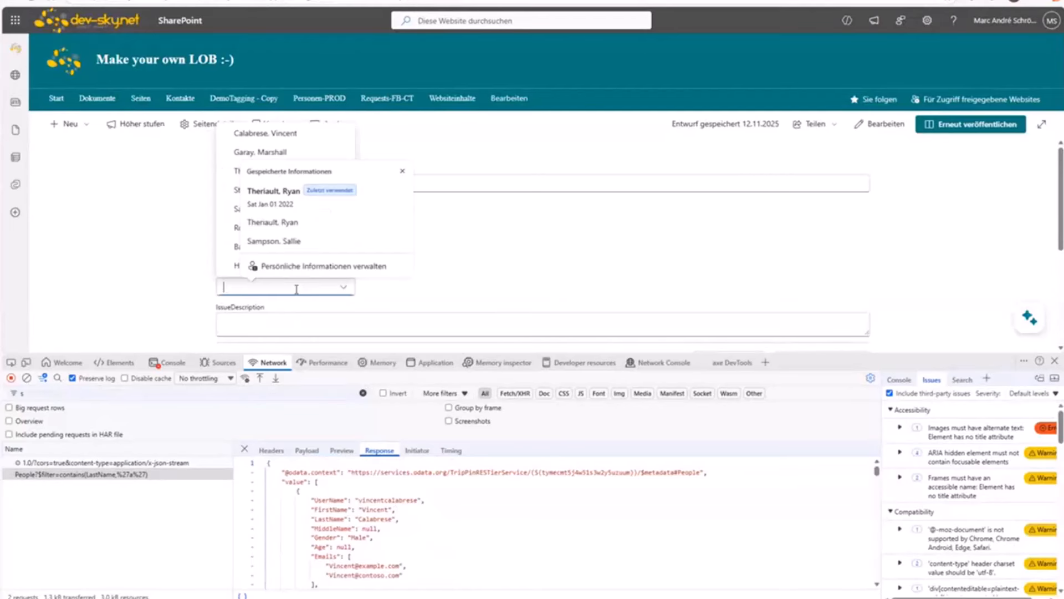
left_click(273, 222)
left_click(311, 293)
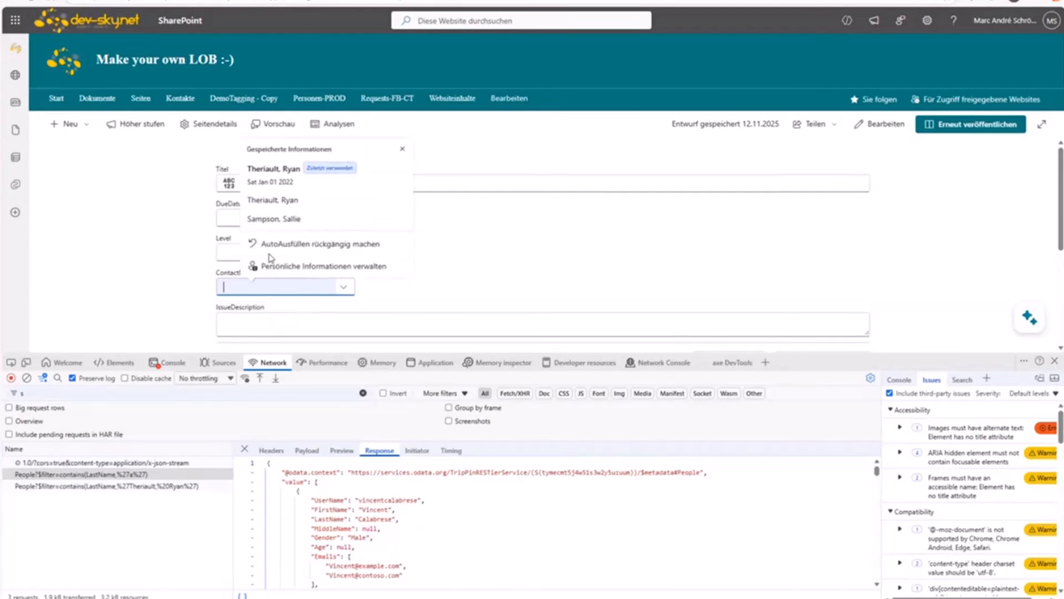
left_click(265, 225)
left_click(462, 277)
left_click(318, 285)
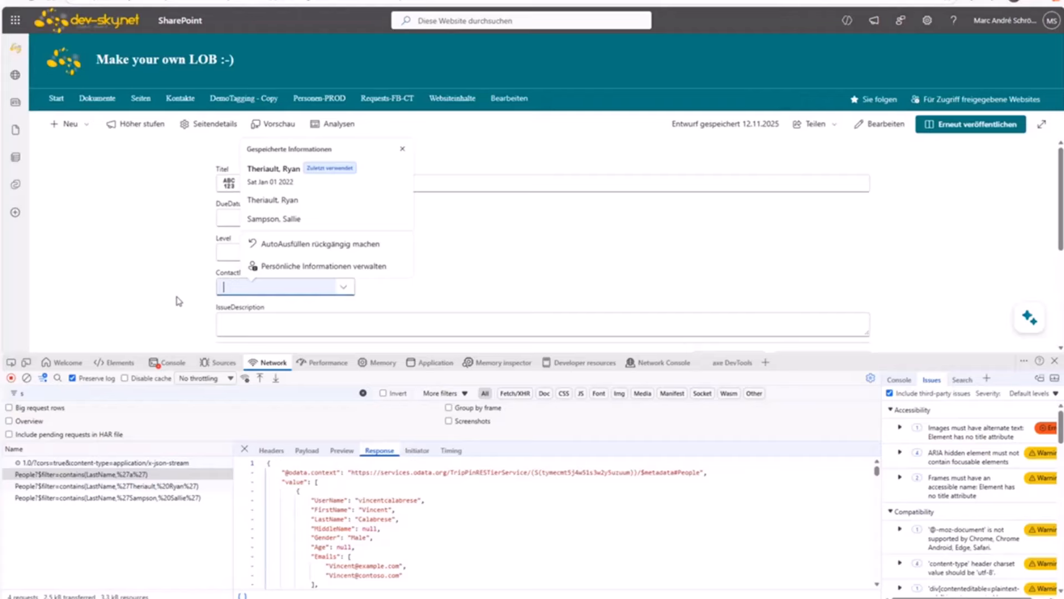
left_click(267, 228)
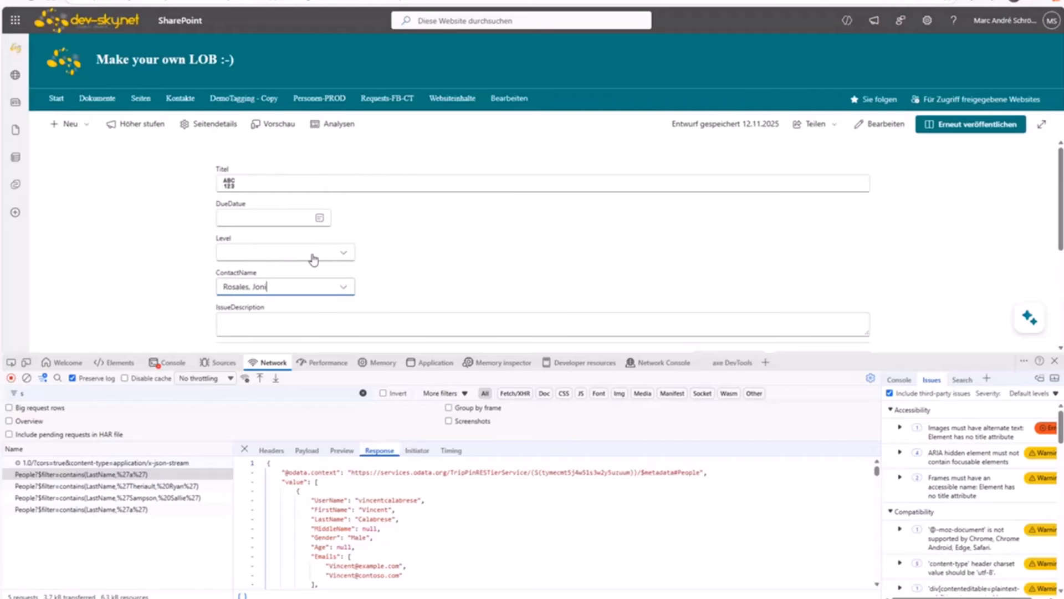
Step: Enter title Test, due date 01, and set Level to Medium
left_click(265, 185)
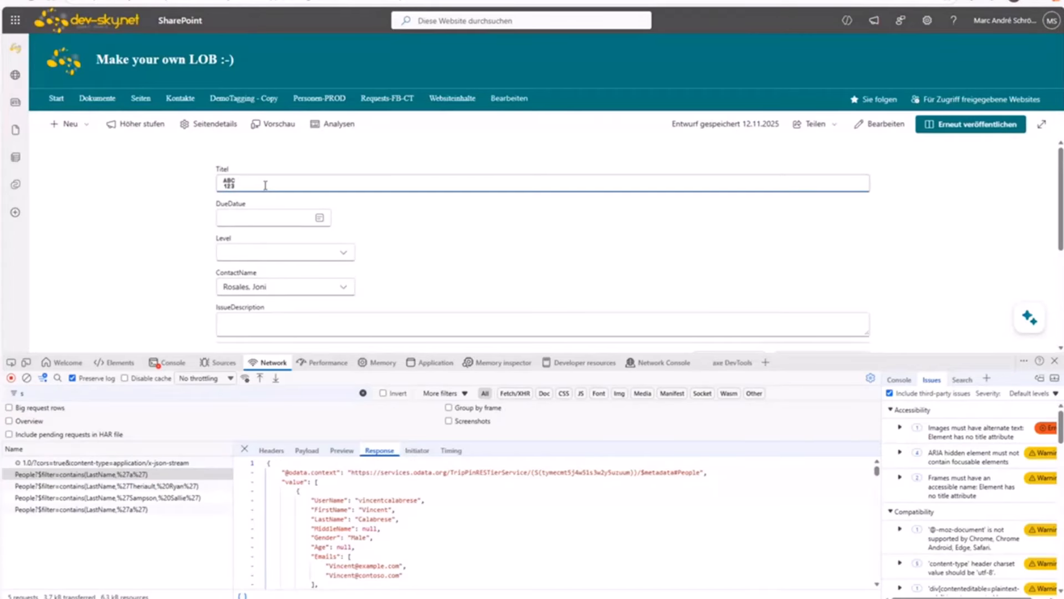
type("Test")
key("Tab")
type("01")
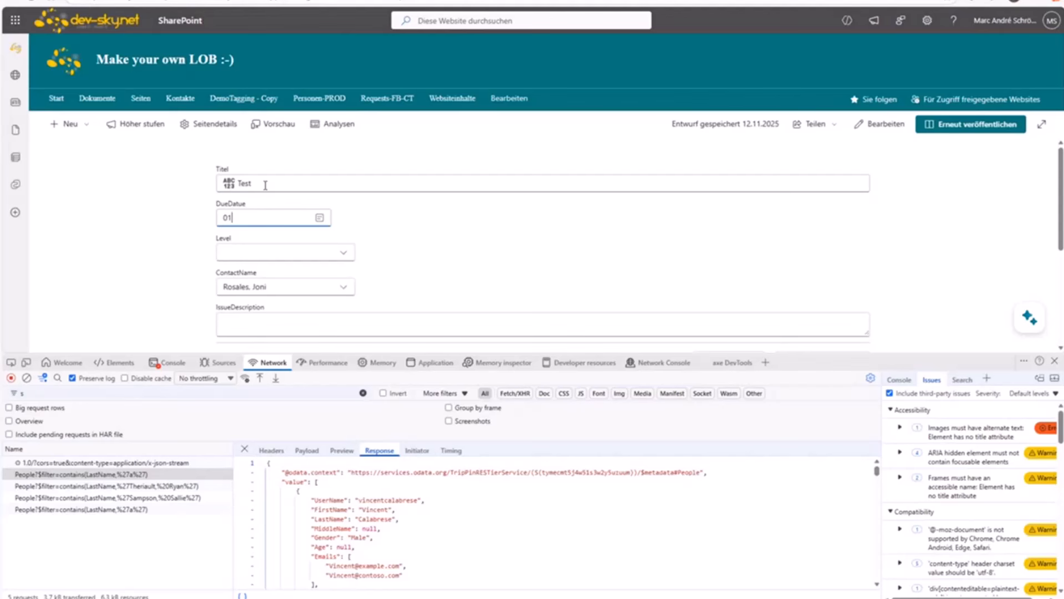
key("Tab")
left_click(265, 259)
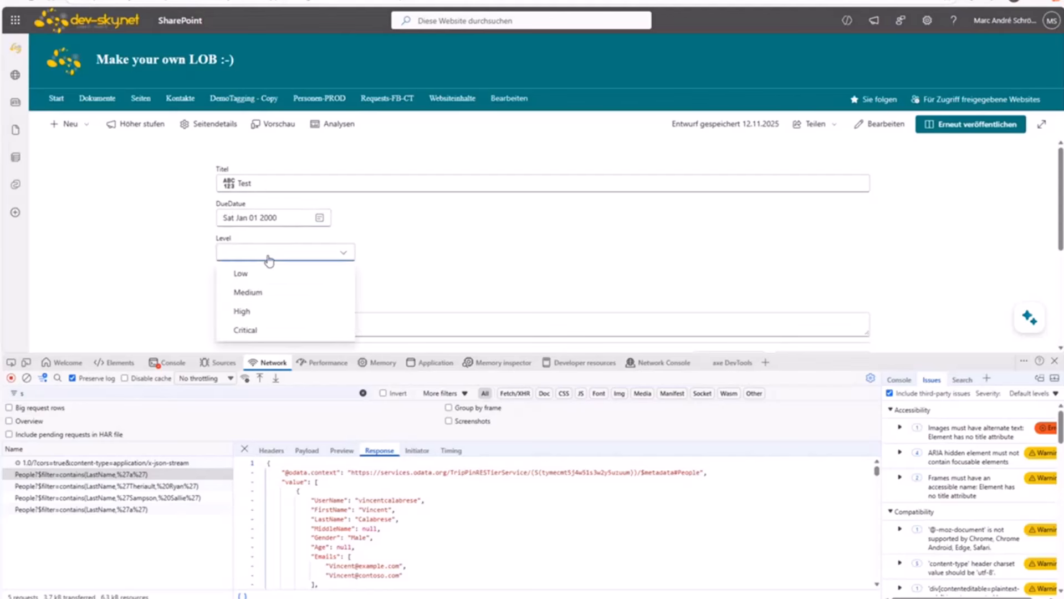
left_click(254, 300)
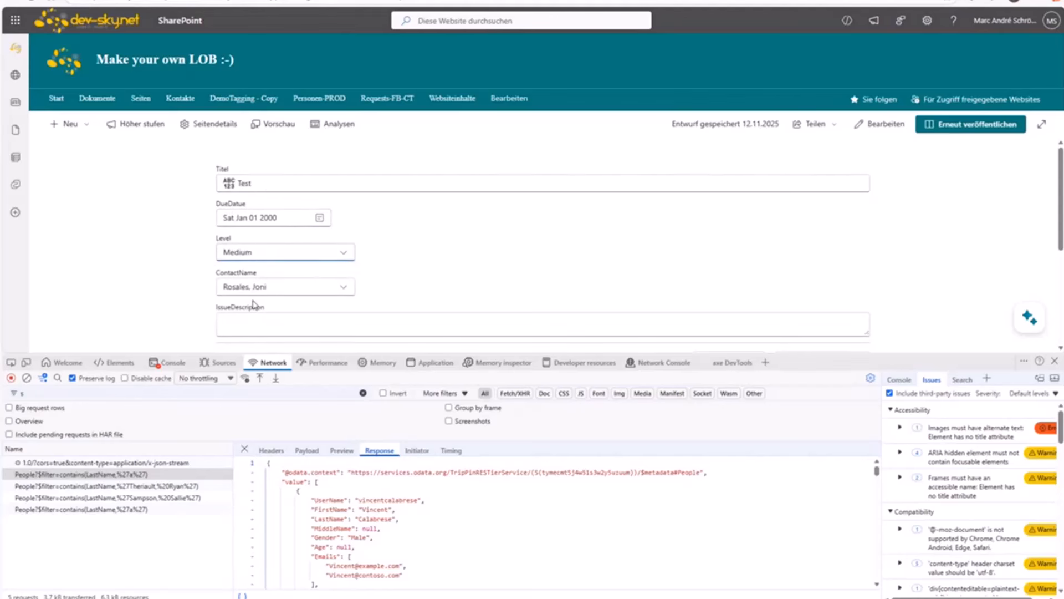
Step: Enter an issue description, close the developer tools, and submit the request form
left_click(269, 325)
type("Tesr")
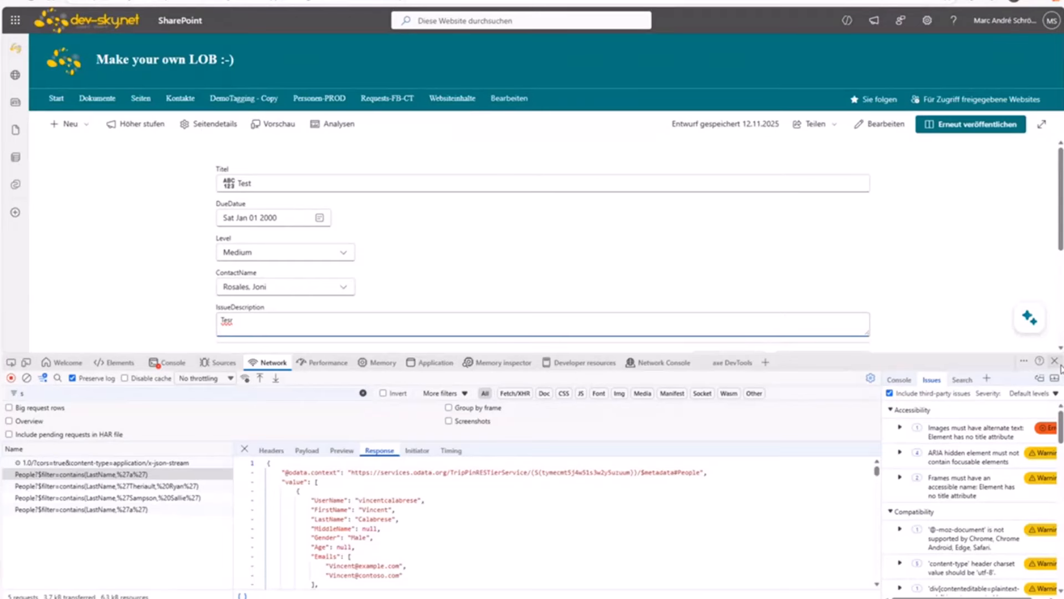
left_click(1055, 361)
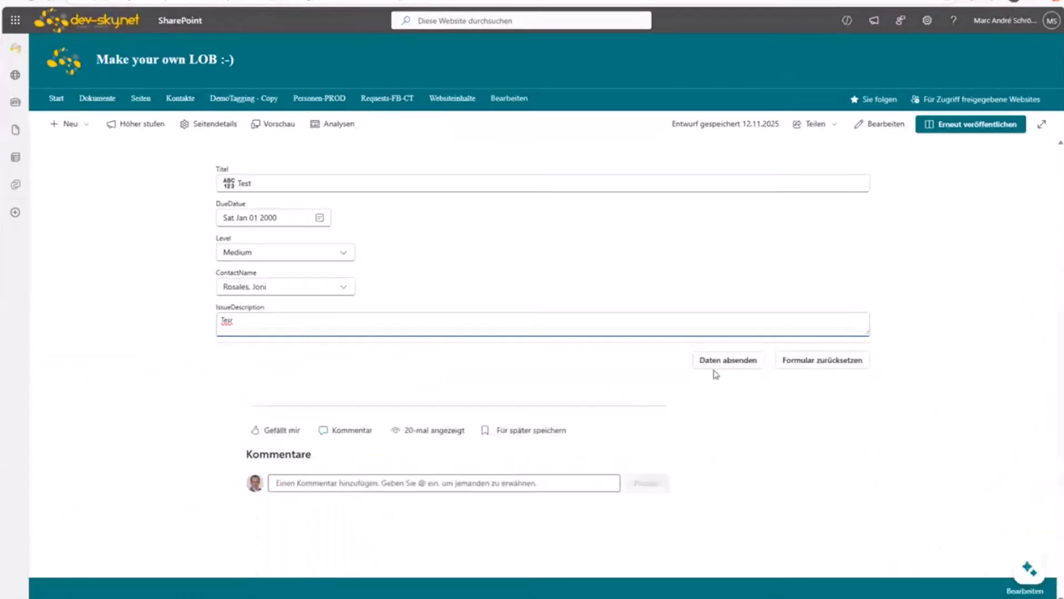
left_click(732, 365)
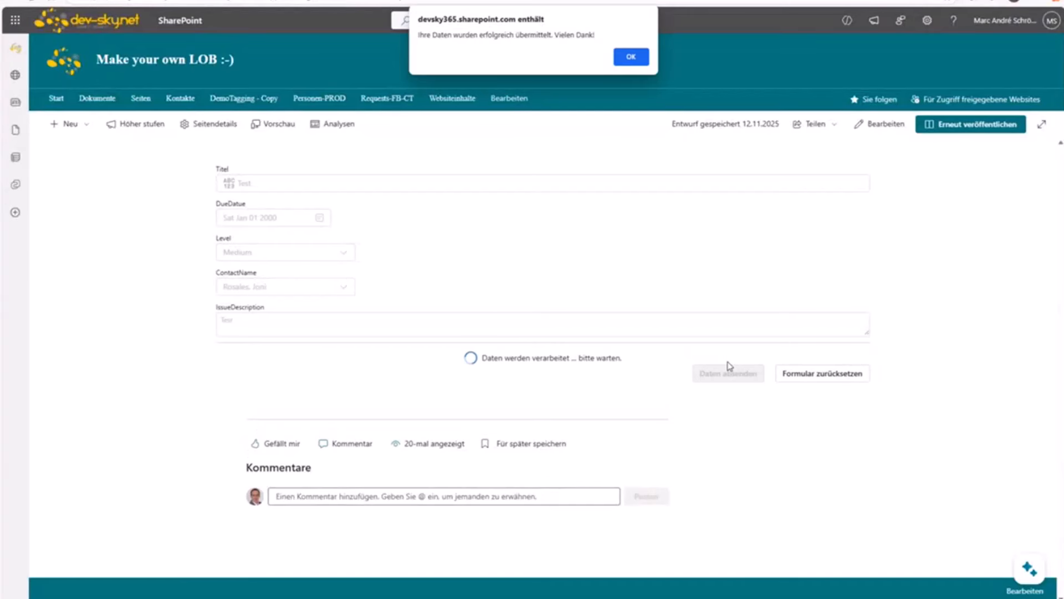
left_click(634, 59)
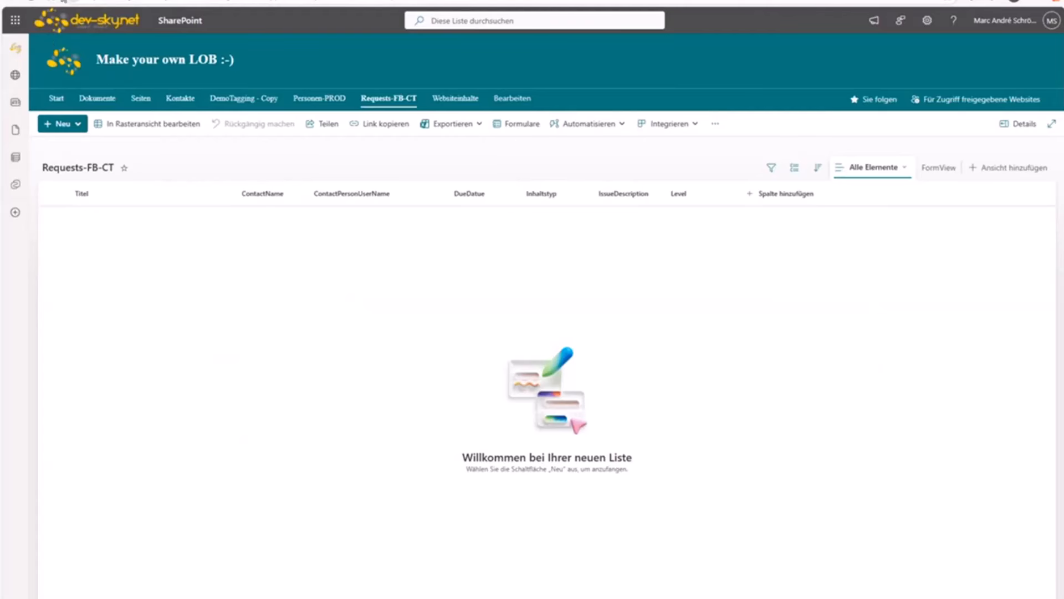
Step: Refresh Requests-FB-CT to see the new Test item, then go back to the form page
left_click(30, 1)
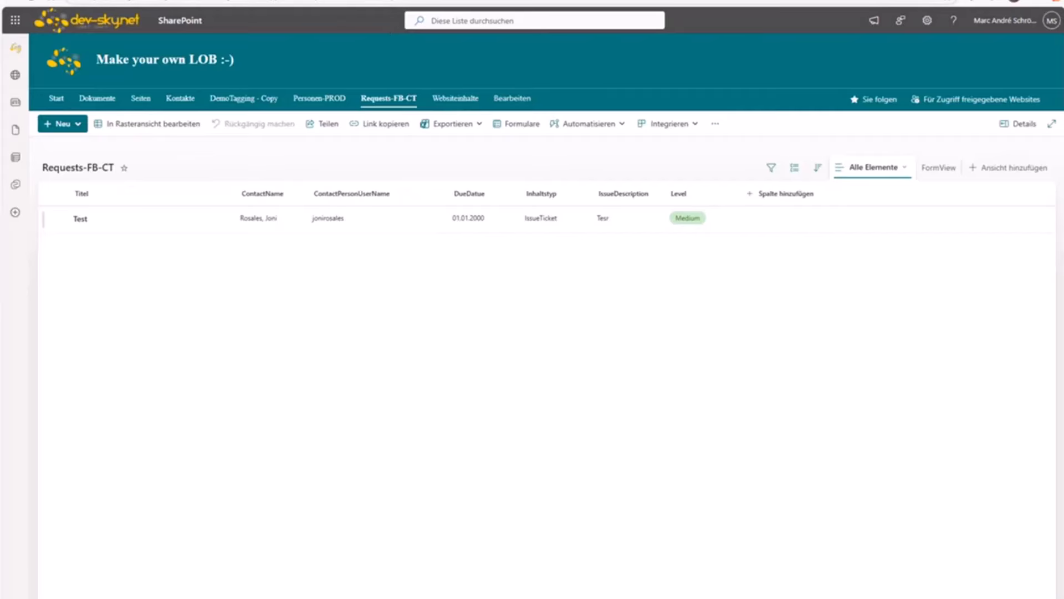
left_click(393, 1)
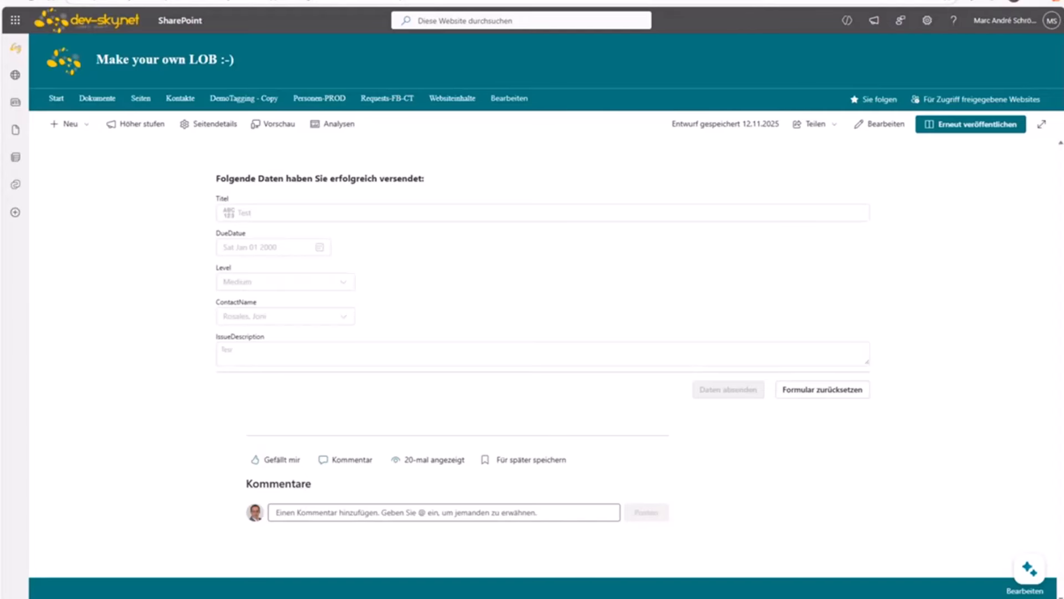
Step: Put the Form Builder Demo page into edit mode and show the form web part's settings
left_click(499, 1)
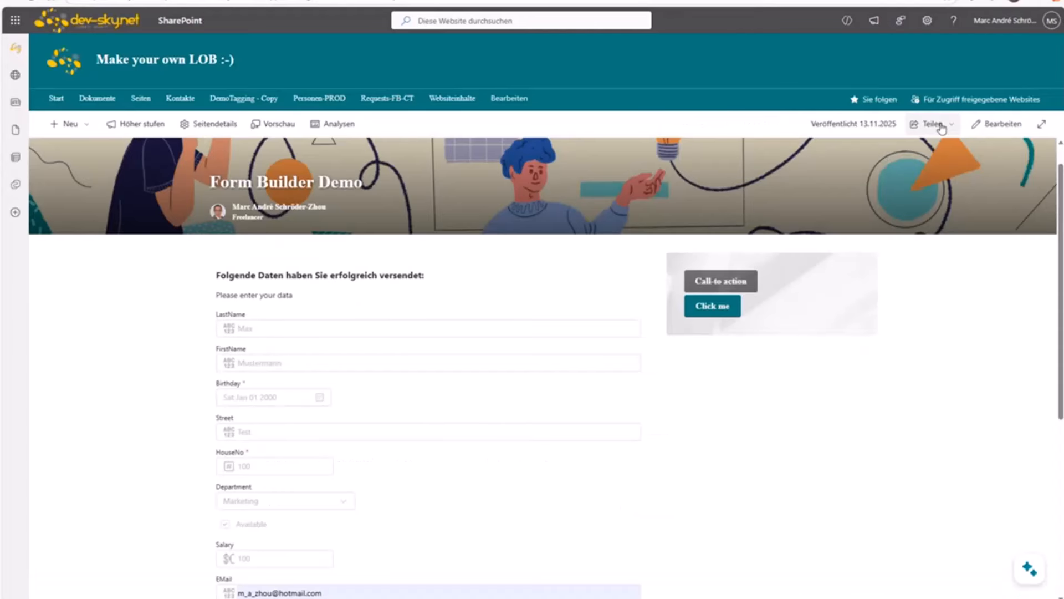
left_click(997, 125)
scroll(349, 269, "down", 2)
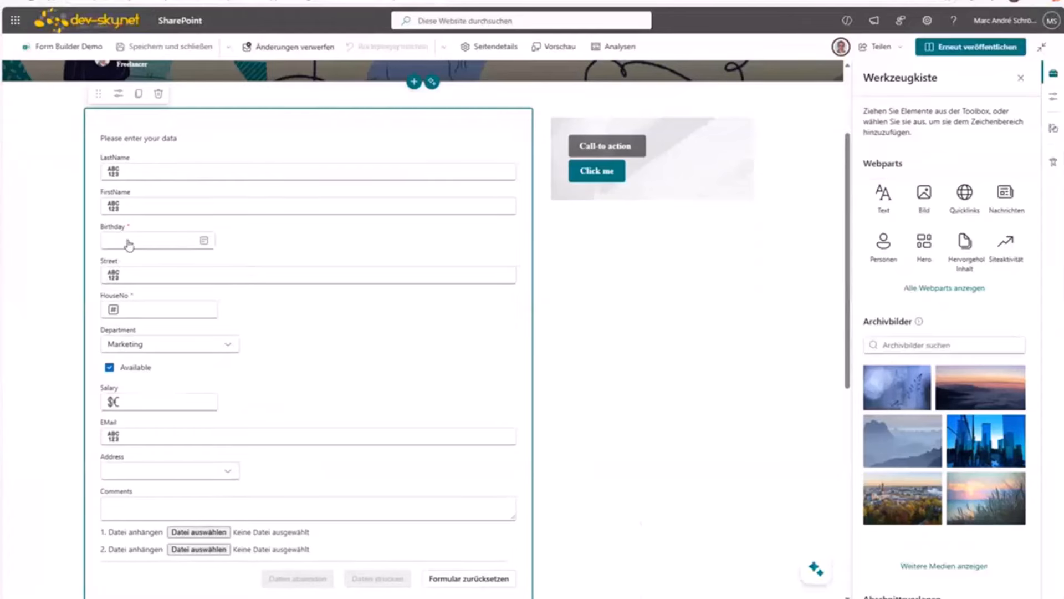
left_click(118, 93)
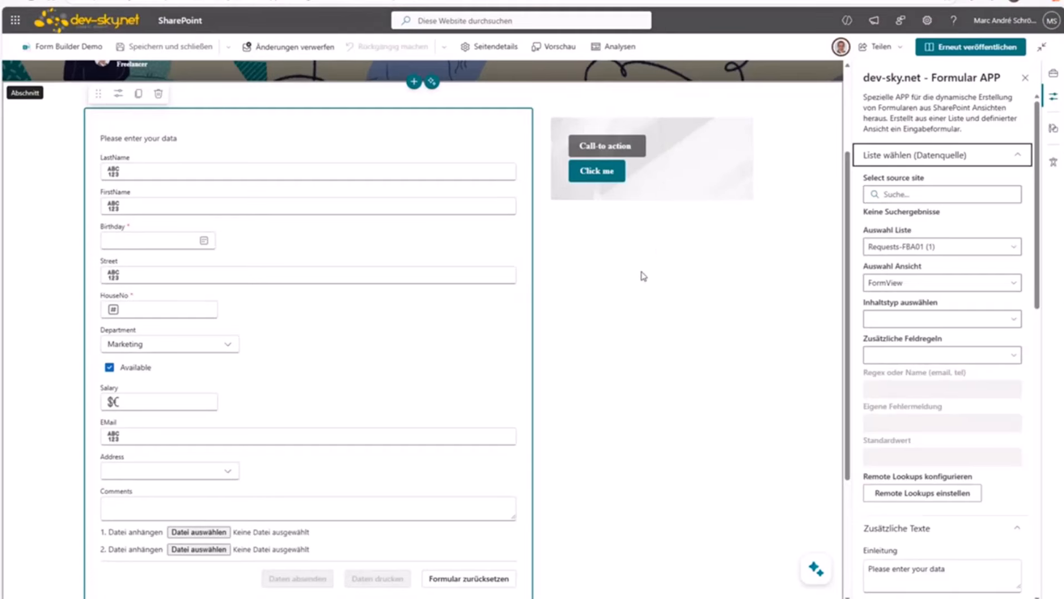
Step: Search for a source site with 'demo', then reselect the web part to restore its settings
left_click(914, 199)
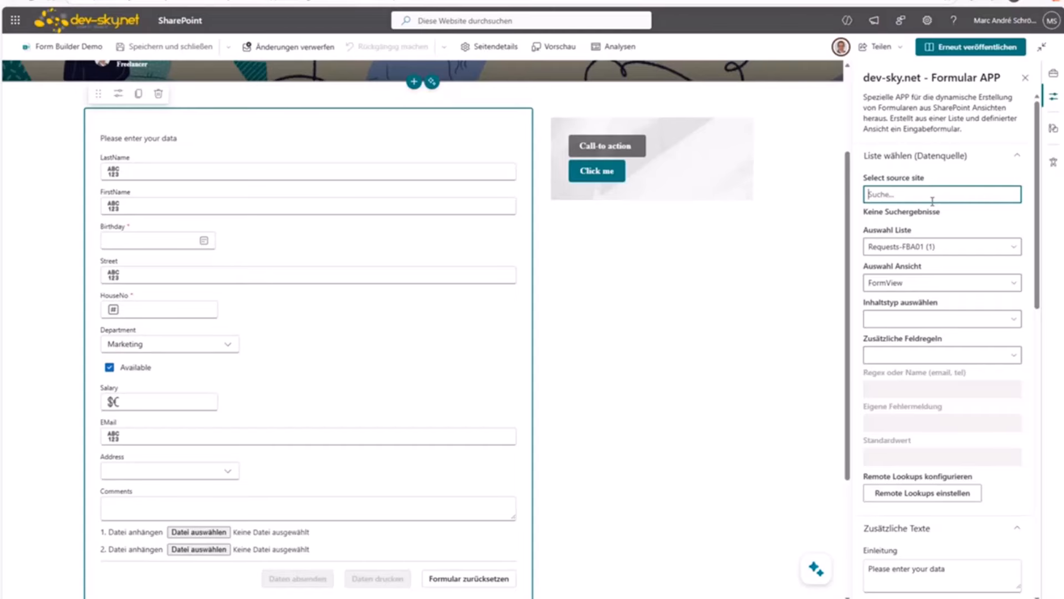
type("demo")
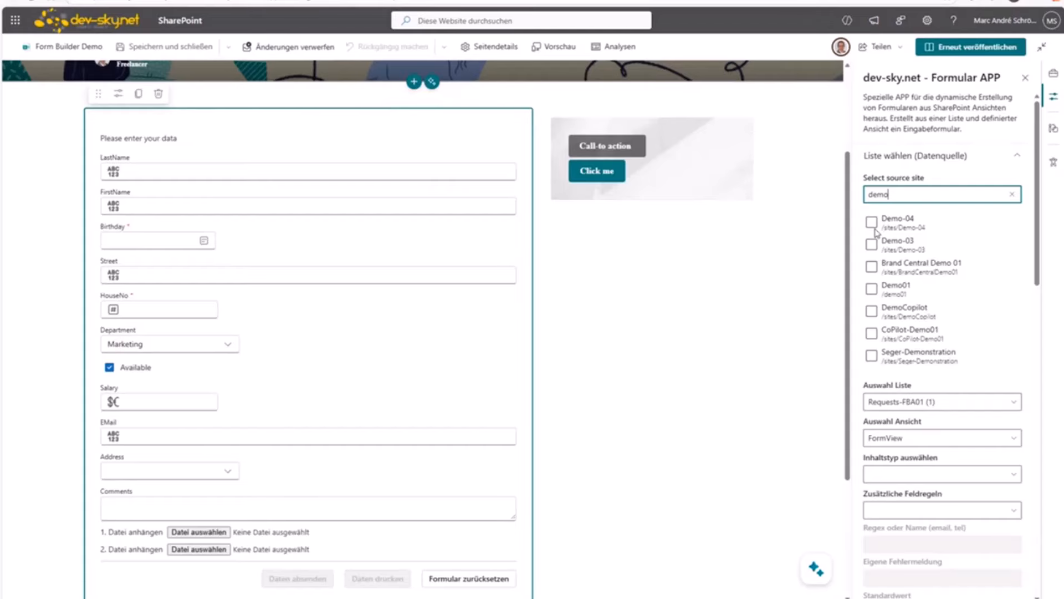
left_click(802, 237)
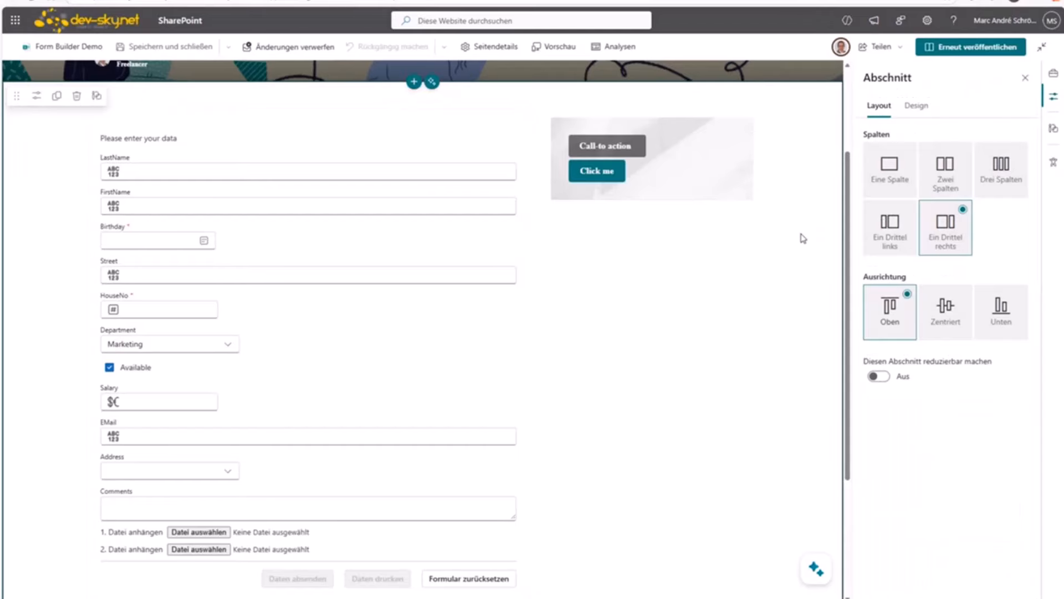
left_click(142, 167)
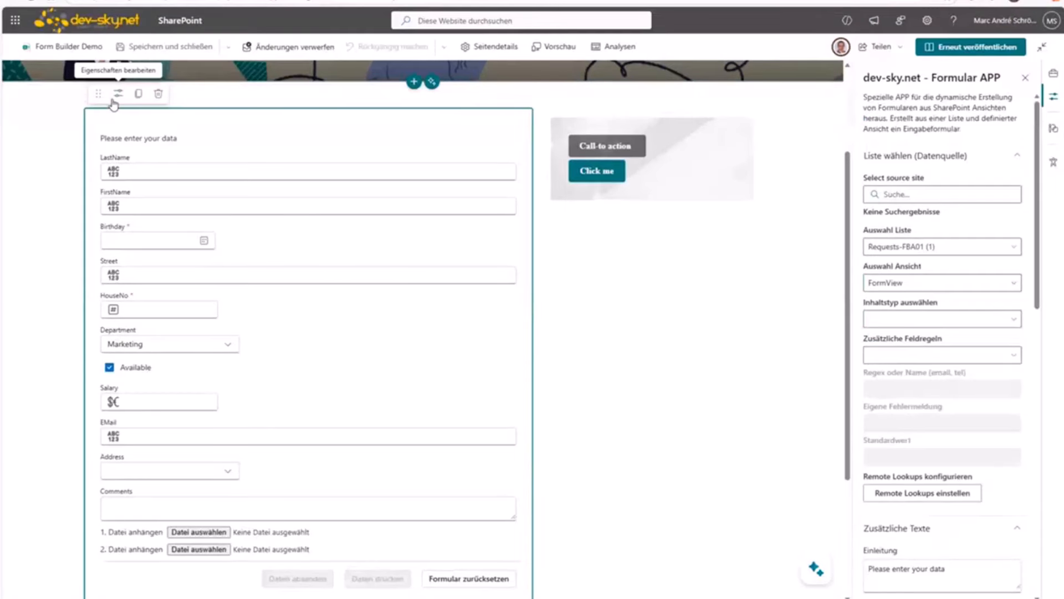
Step: Keep Requests-FBA01 as the source list, set the view to Alle Elemente, and show content types
left_click(949, 247)
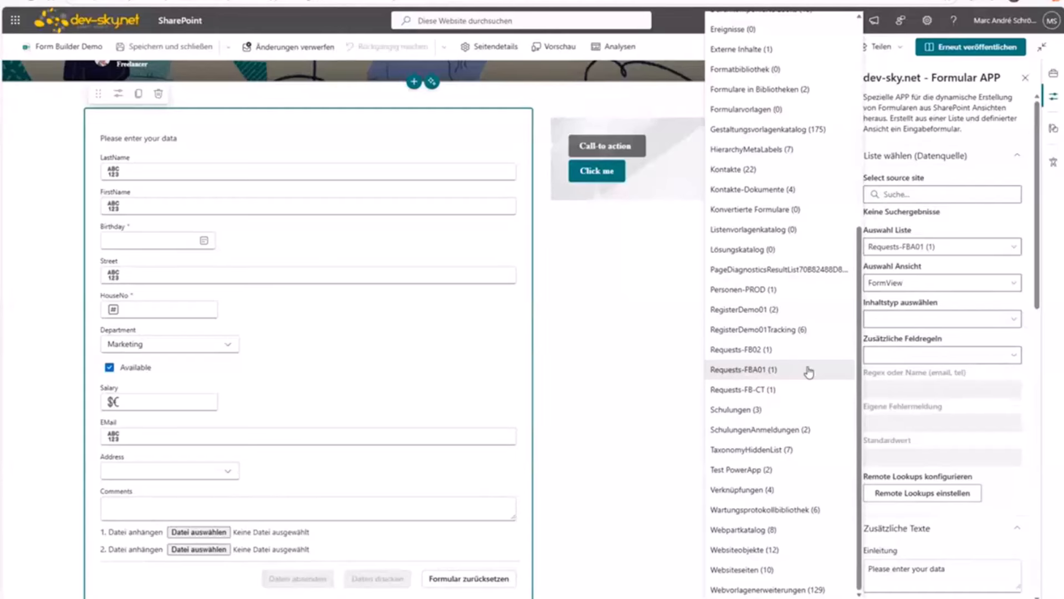
left_click(775, 371)
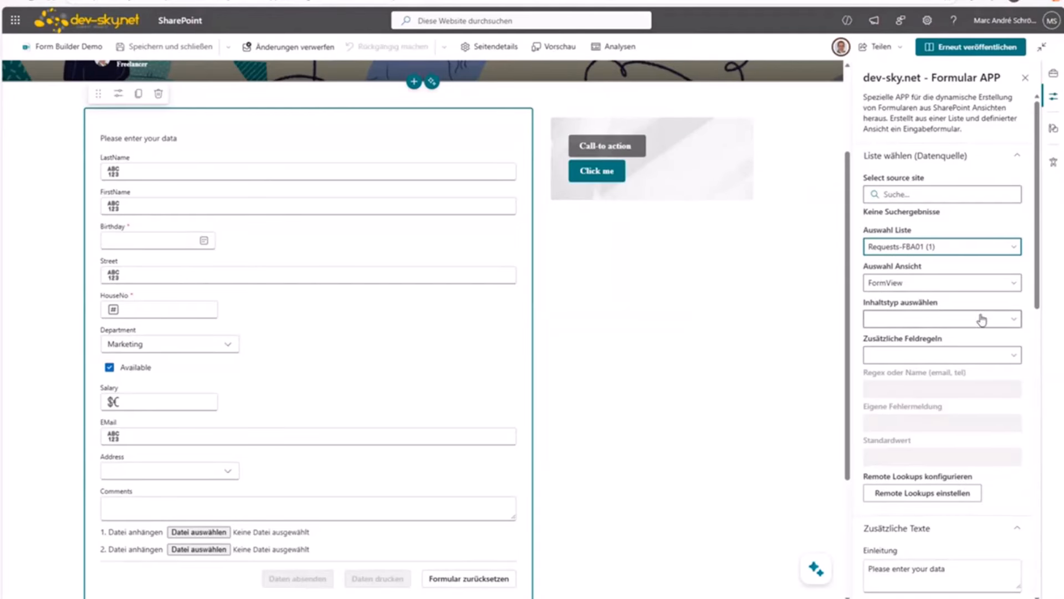
left_click(921, 287)
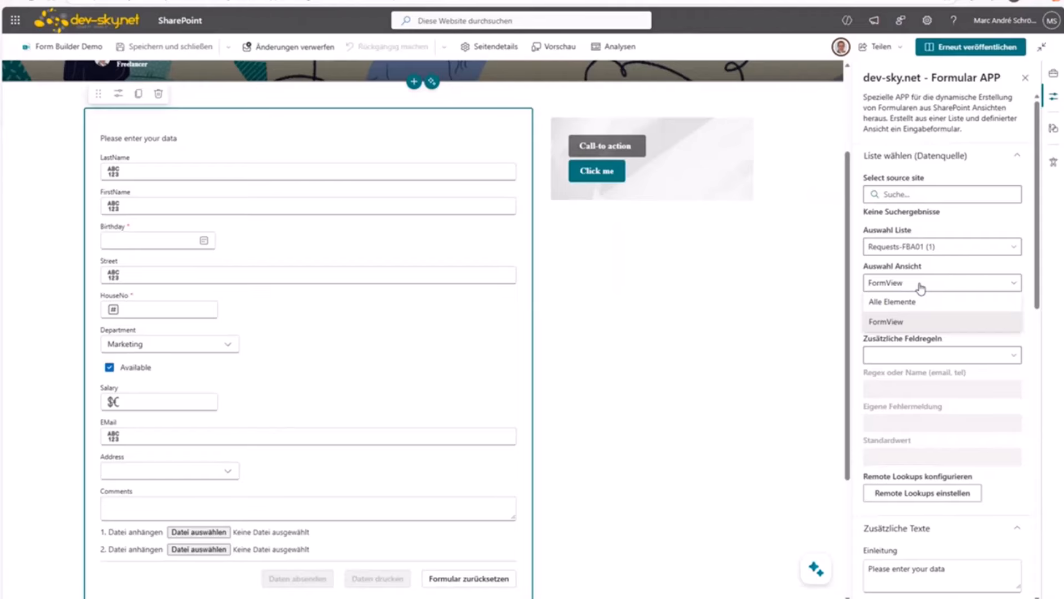
left_click(893, 305)
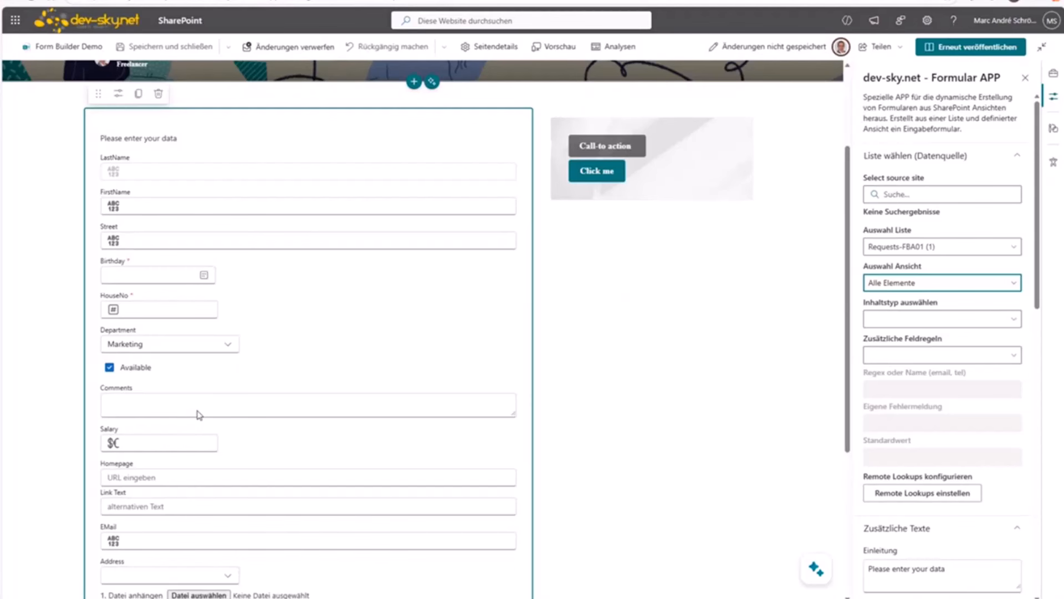
left_click(909, 284)
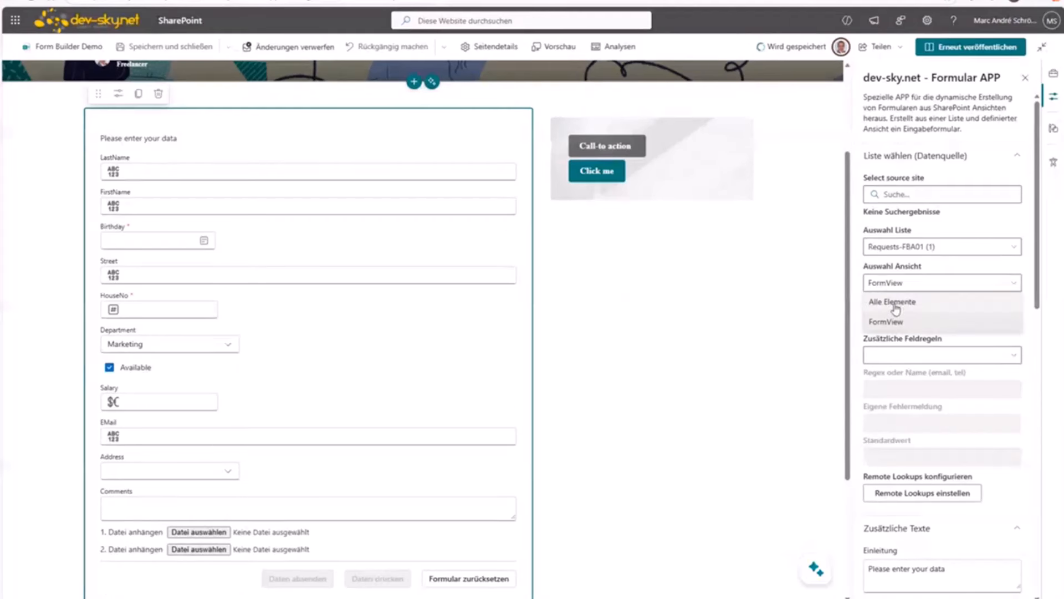
left_click(896, 305)
left_click(911, 321)
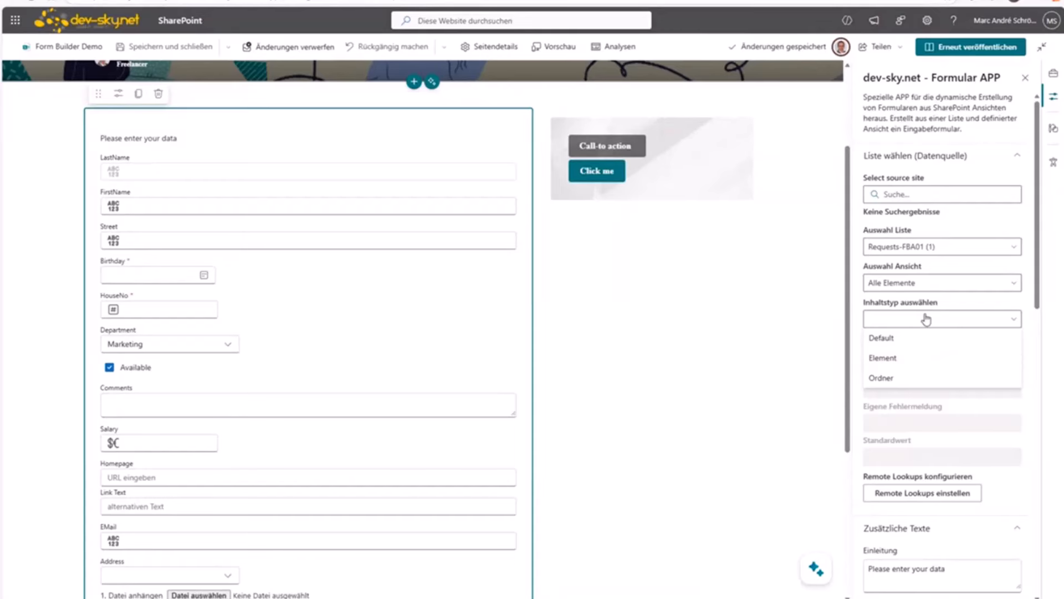
Step: Add an extra field rule for EMail with the 'email' pattern and message 'Please enter valid email!'
left_click(927, 317)
left_click(955, 356)
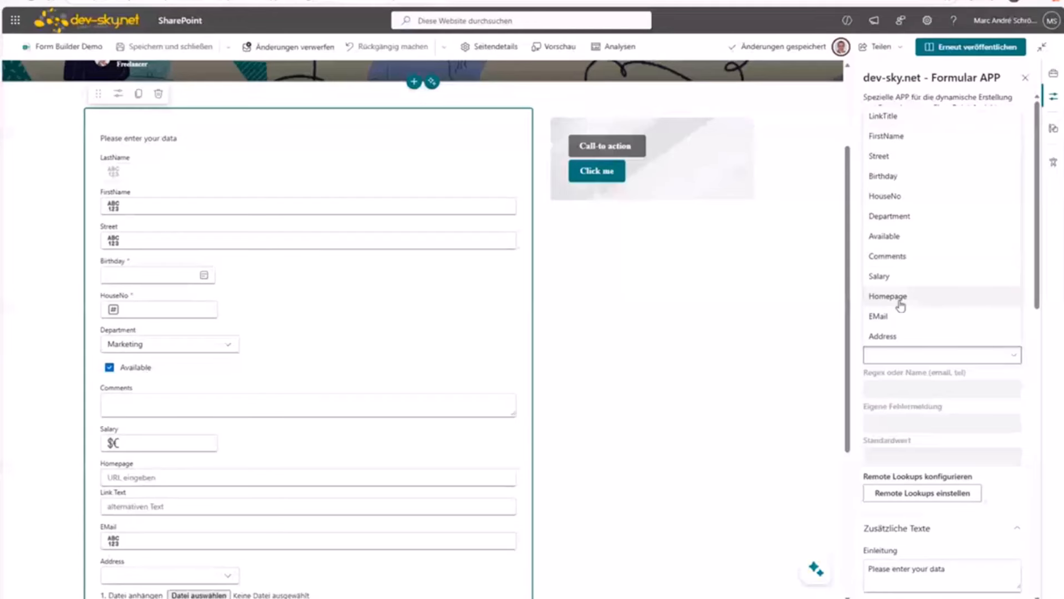
left_click(895, 317)
scroll(946, 360, "down", 3)
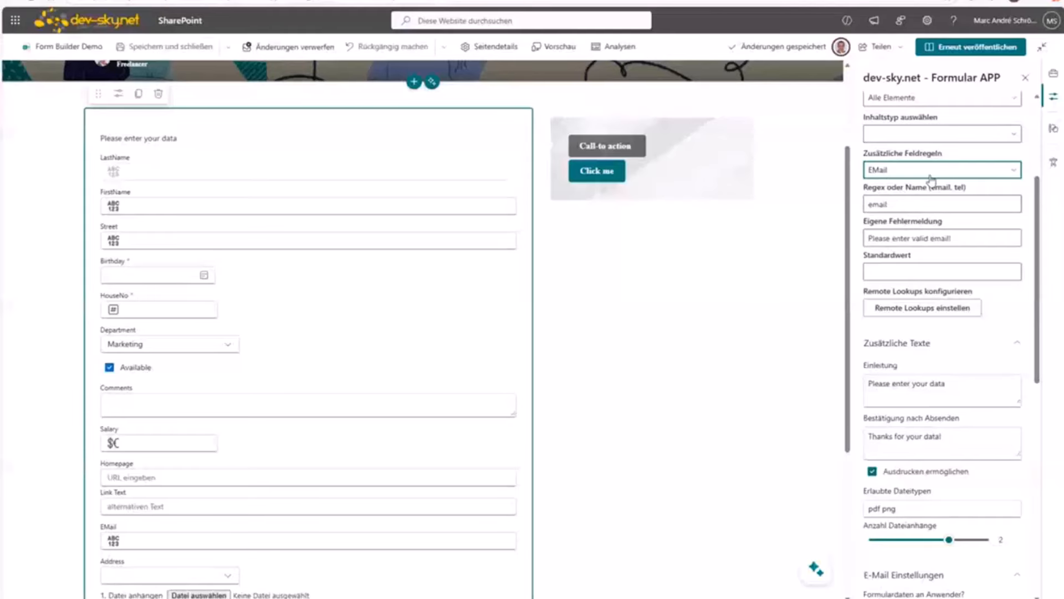
double_click(916, 206)
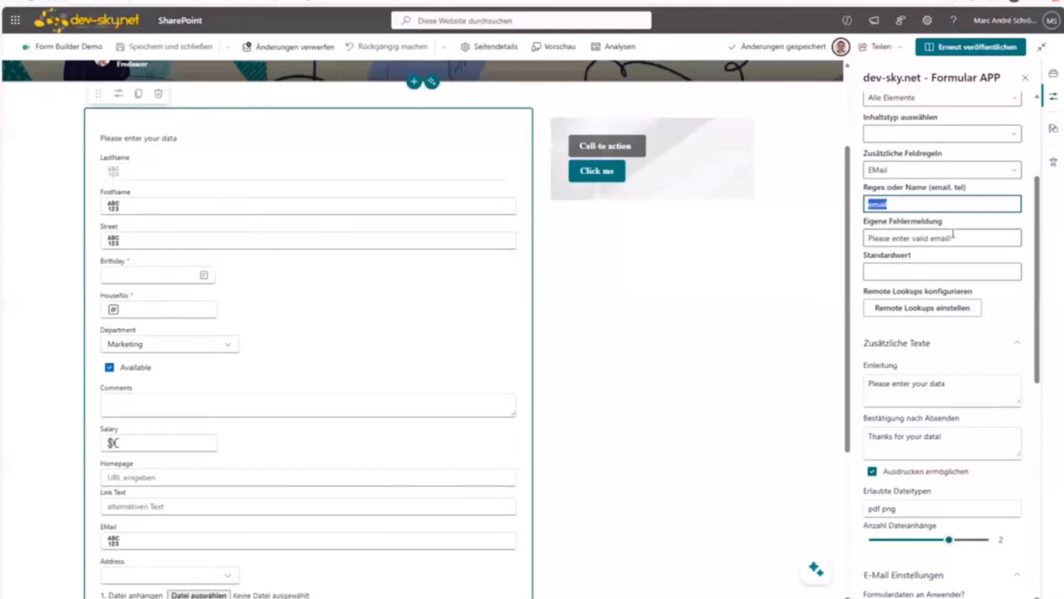
left_click_drag(953, 235, 847, 238)
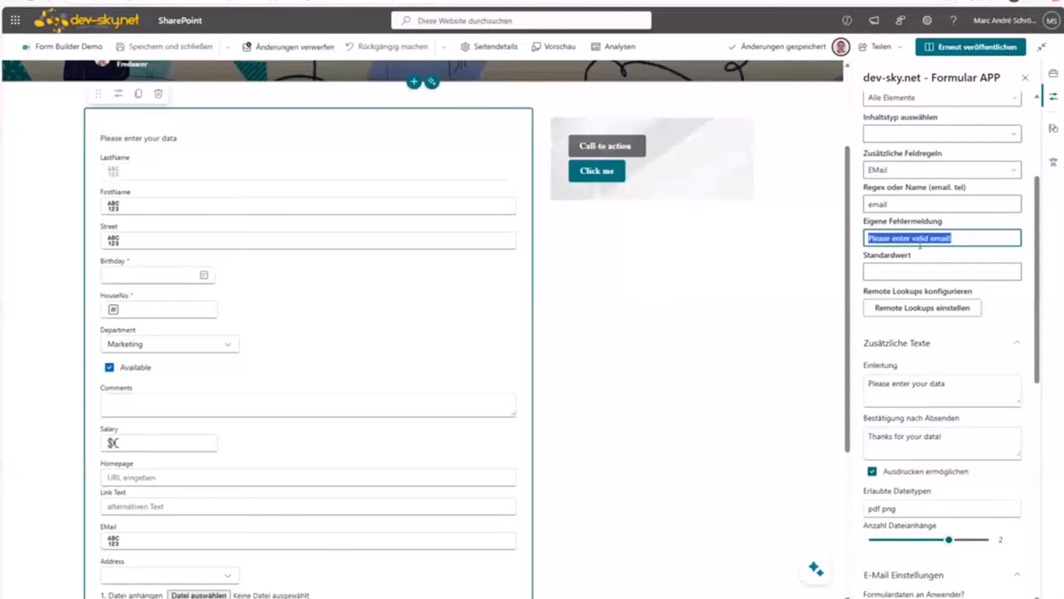
left_click(919, 270)
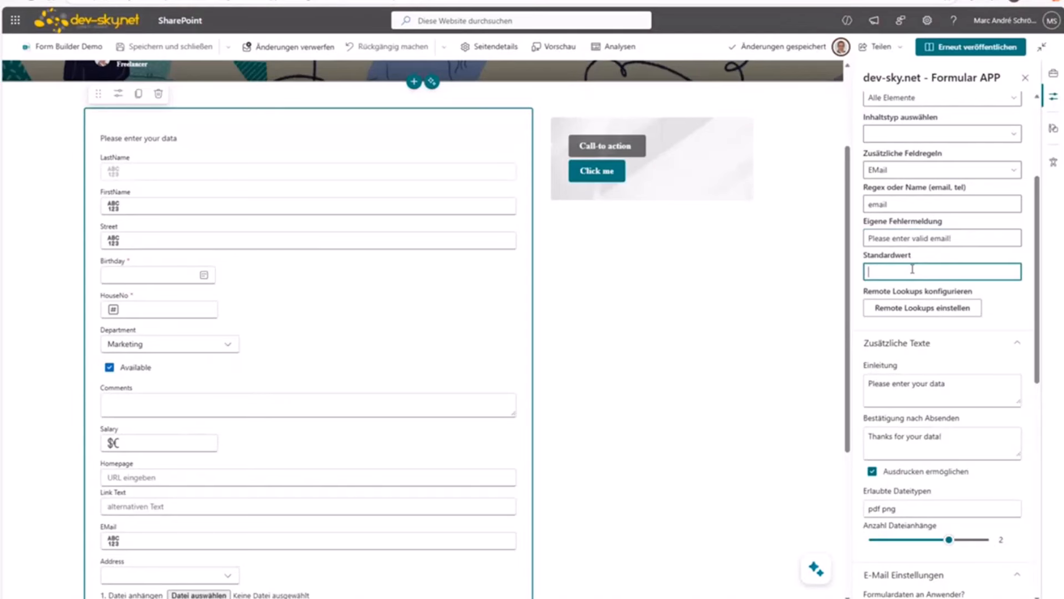
Step: Review the Remote Lookups settings and close them without changes
left_click(909, 309)
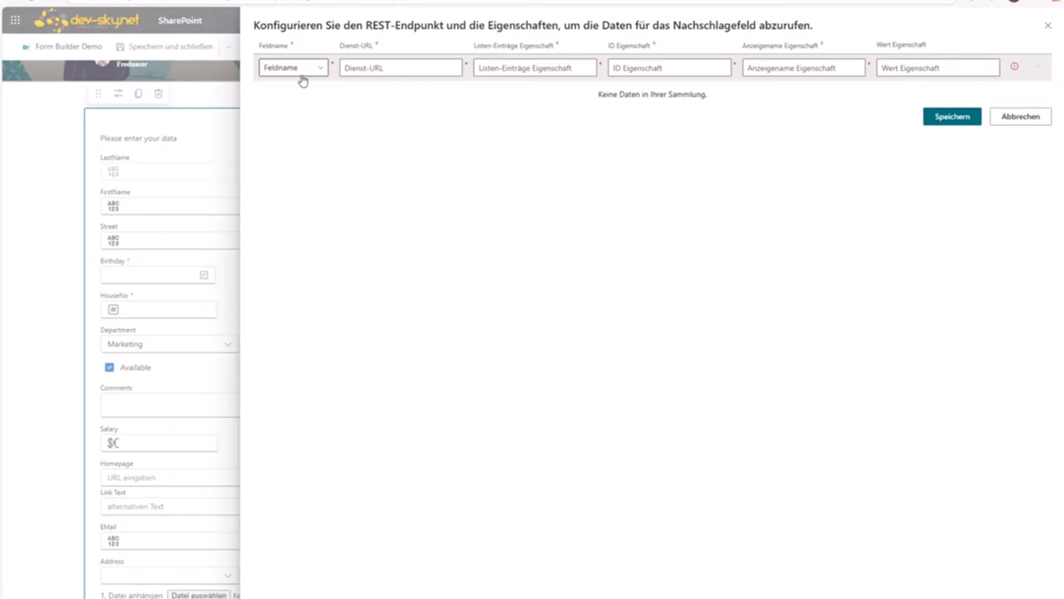
left_click(310, 67)
left_click(309, 67)
left_click(1047, 26)
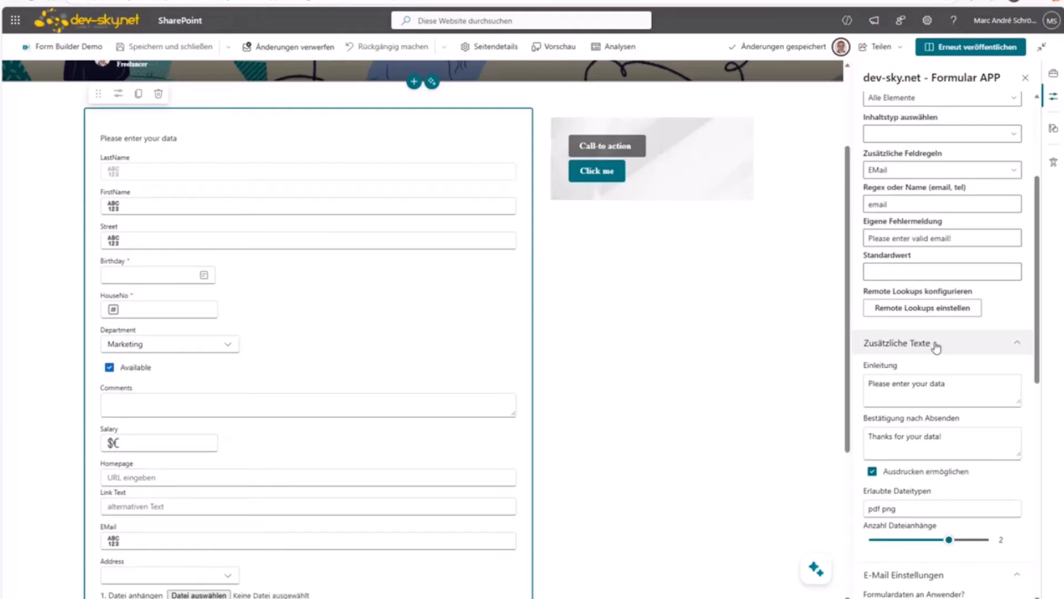
Step: Review the introduction text and confirmation message under Zusätzliche Texte
scroll(941, 356, "down", 3)
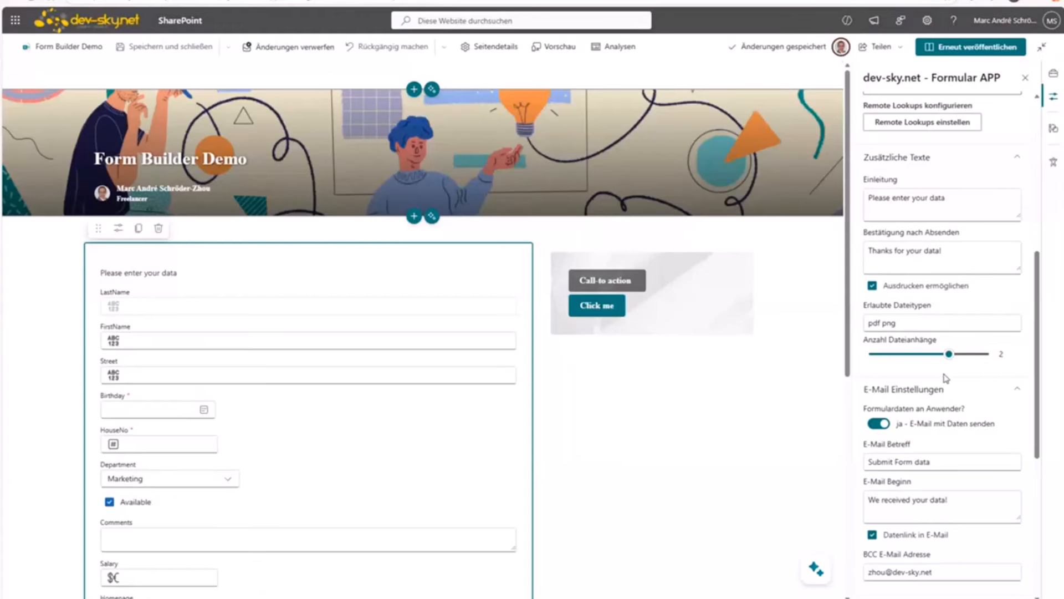
scroll(946, 379, "down", 3)
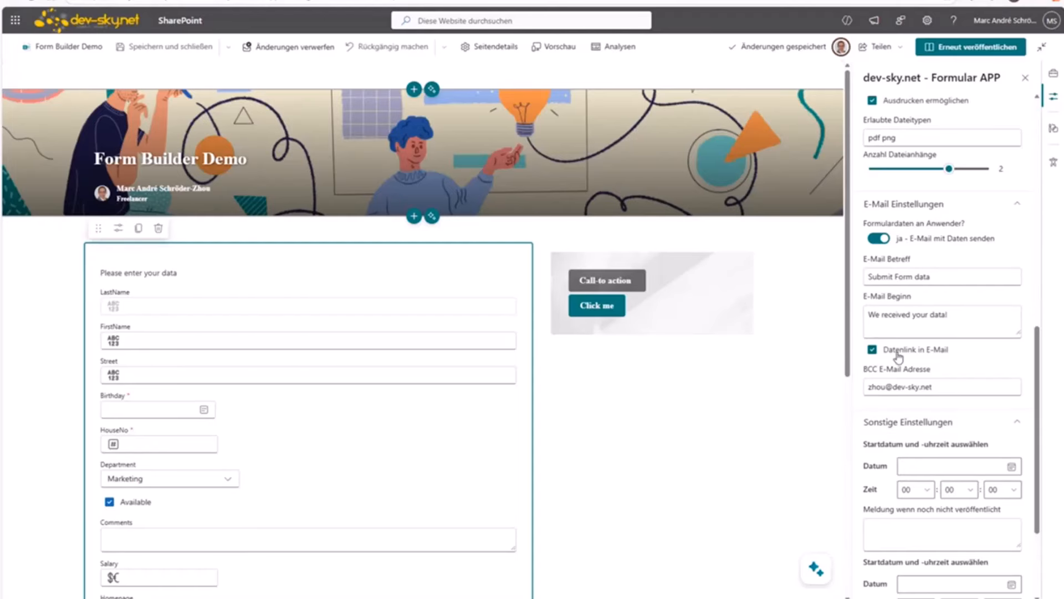
scroll(899, 357, "up", 3)
left_click(922, 198)
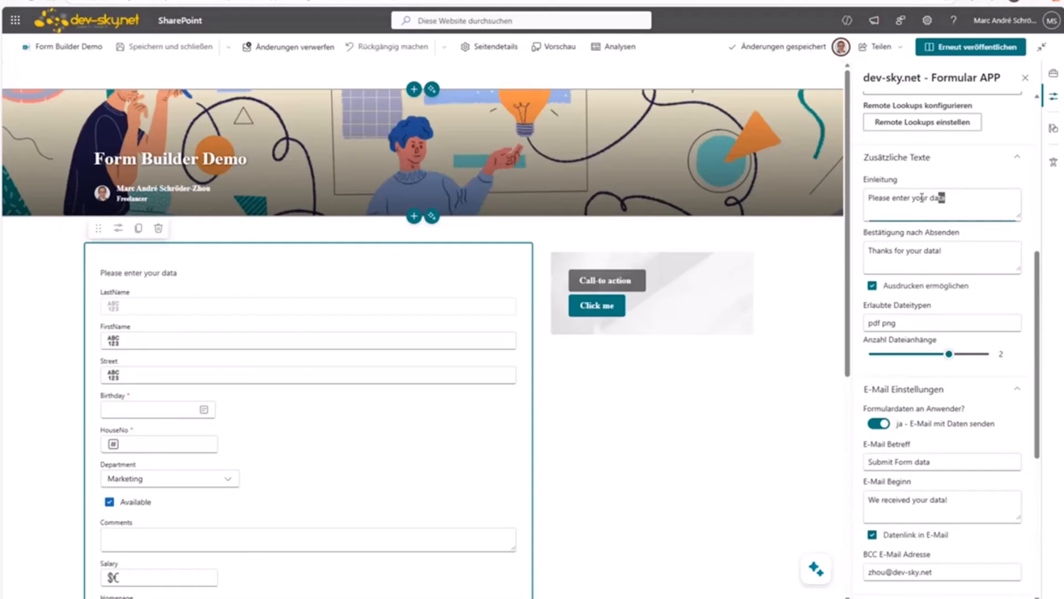
key("ctrl+a")
left_click(950, 249)
key("ctrl+a")
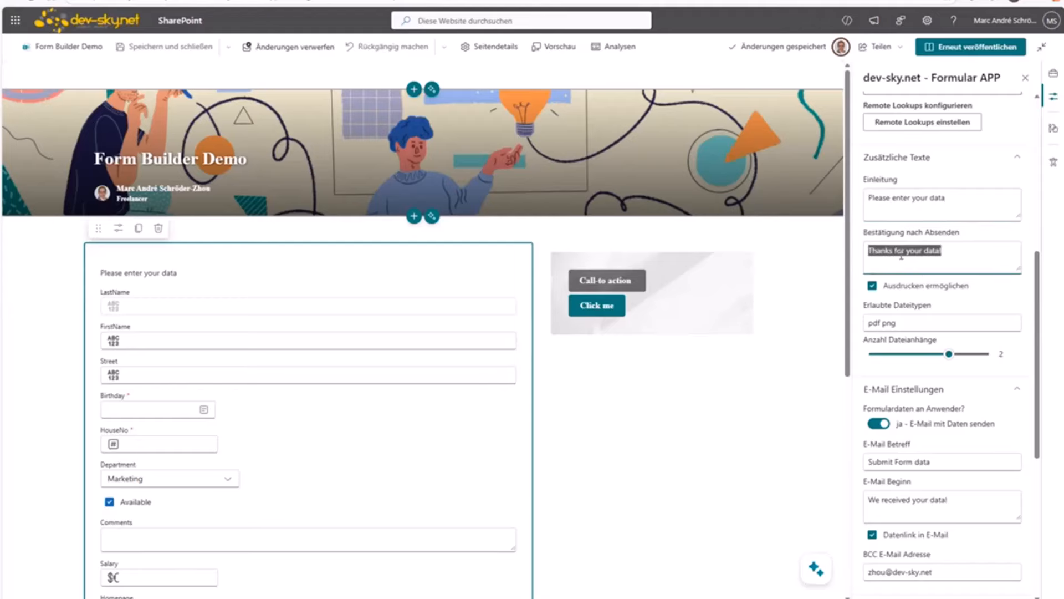
left_click(923, 259)
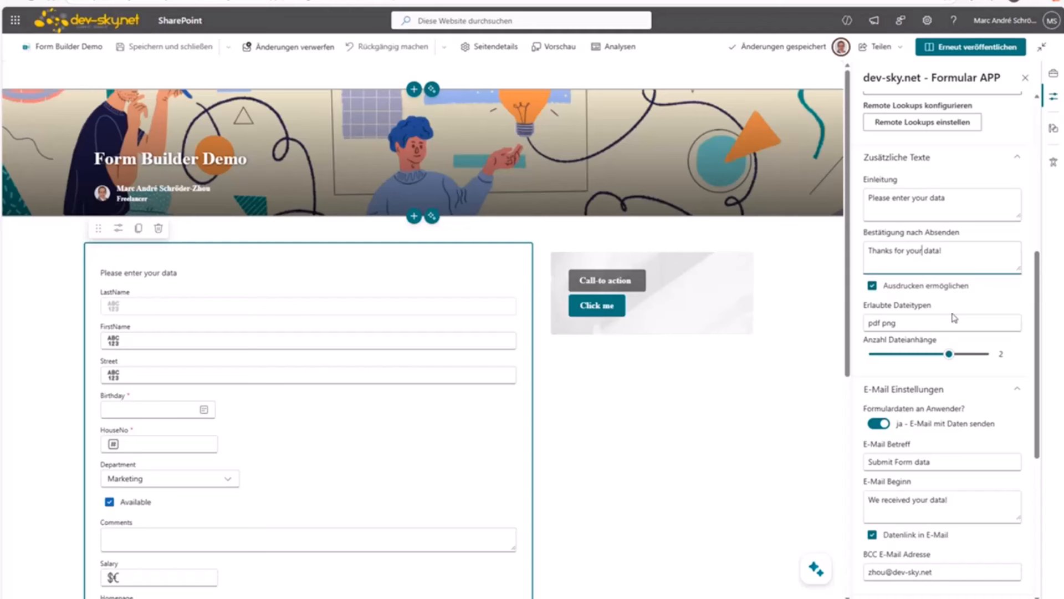
Step: Check the allowed file types and drag the Anzahl Dateianhänge slider to 0
scroll(924, 282, "down", 3)
scroll(920, 222, "up", 3)
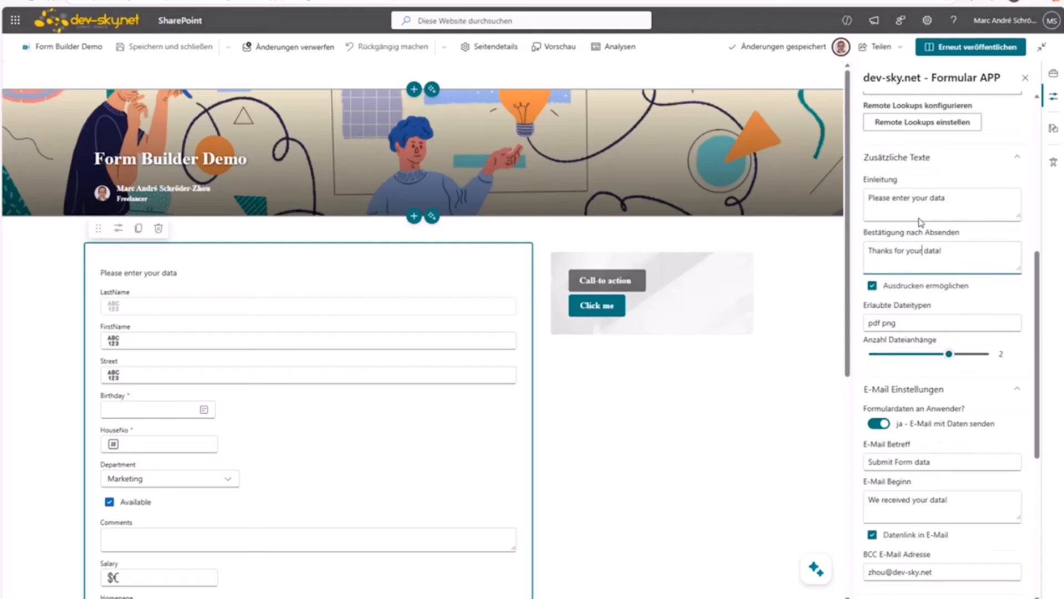
triple_click(908, 322)
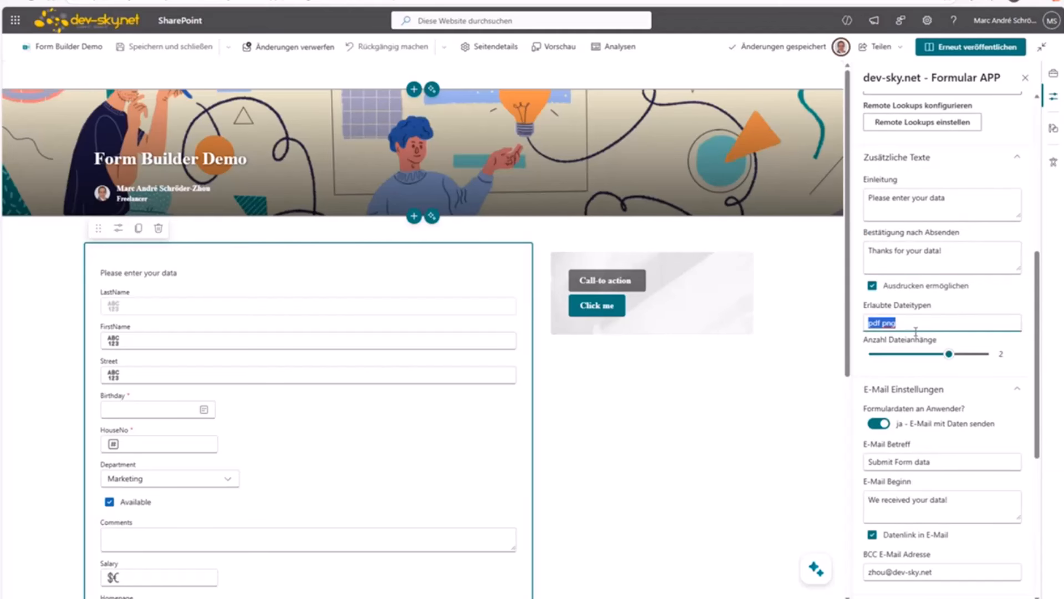
scroll(392, 427, "down", 4)
scroll(393, 425, "down", 2)
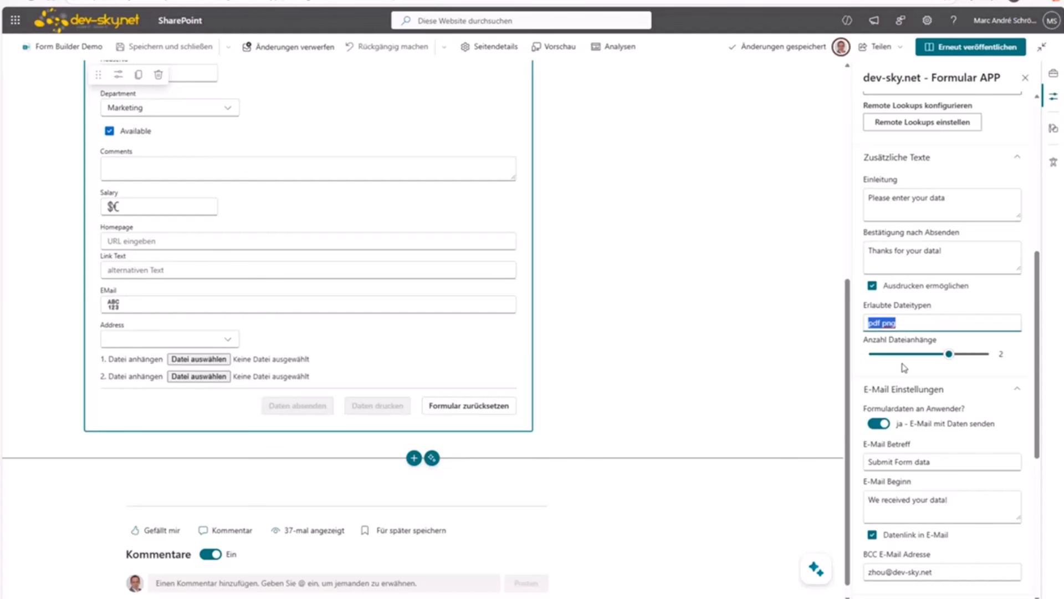
left_click_drag(950, 354, 912, 360)
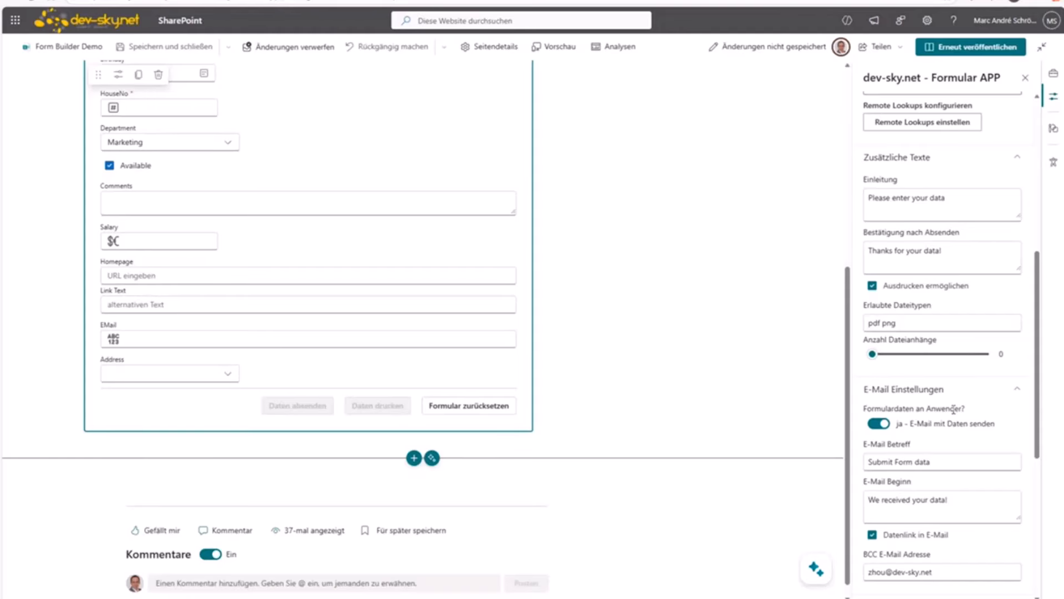
Step: Review the BCC e-mail address in the e-mail settings
scroll(944, 422, "down", 3)
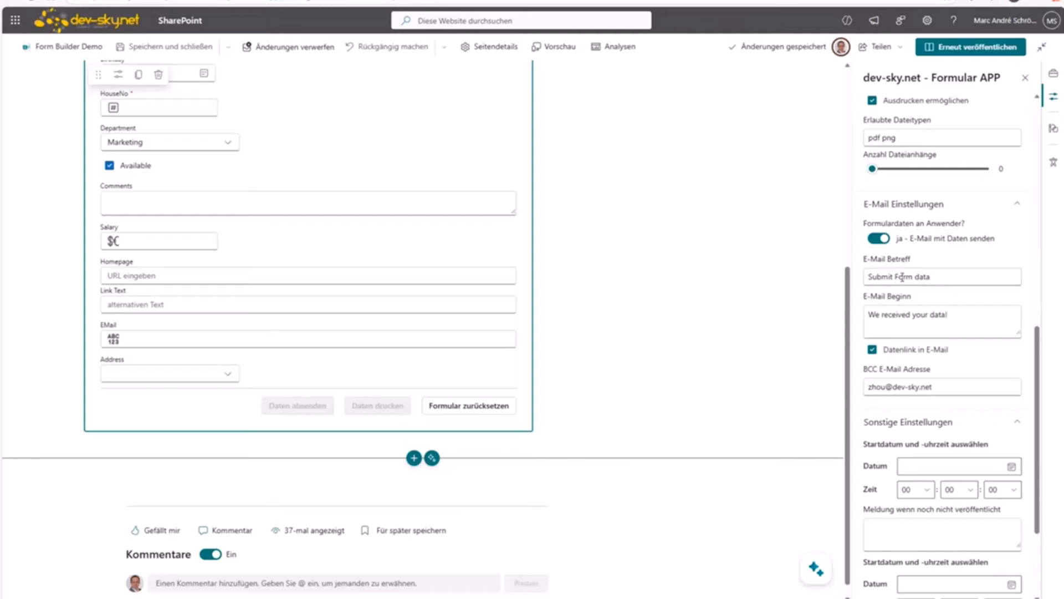
left_click_drag(941, 386, 869, 393)
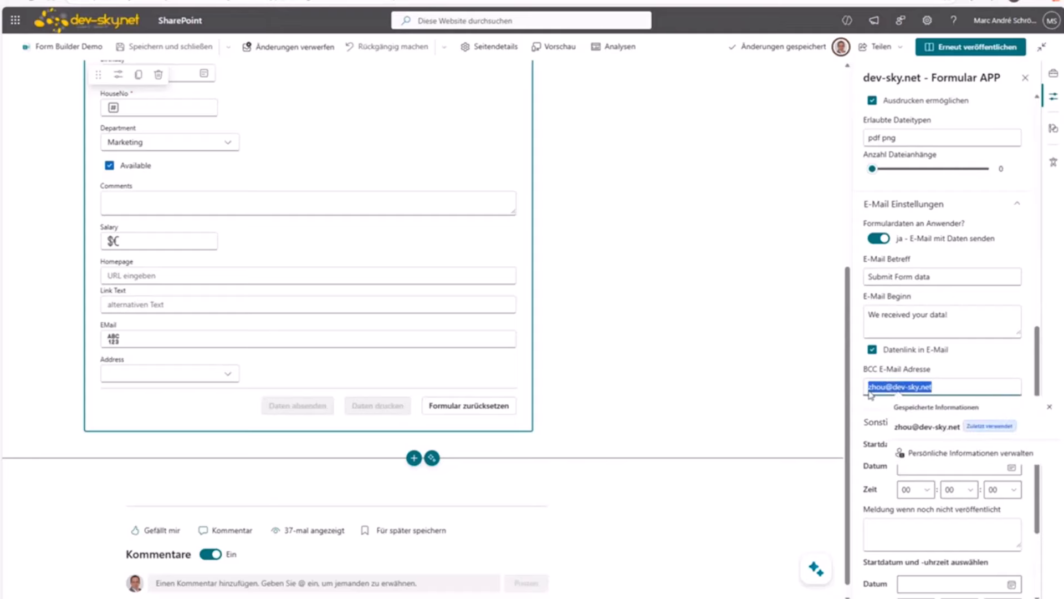
left_click(955, 364)
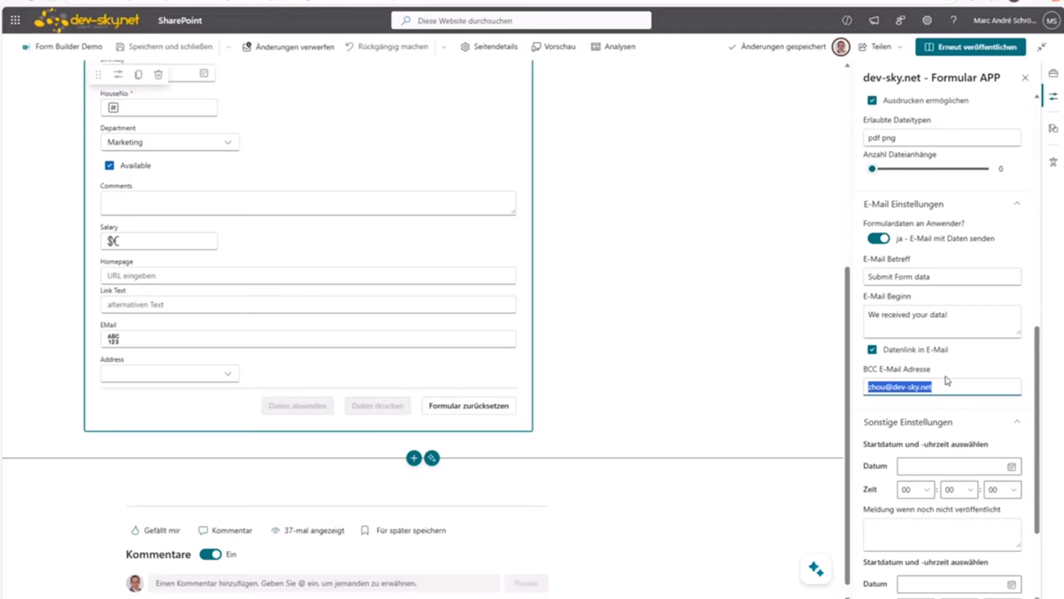
Step: Set the start date to 24 December 2025 and enter 'kklkljkljkl' as the not-yet-published message
scroll(892, 455, "down", 3)
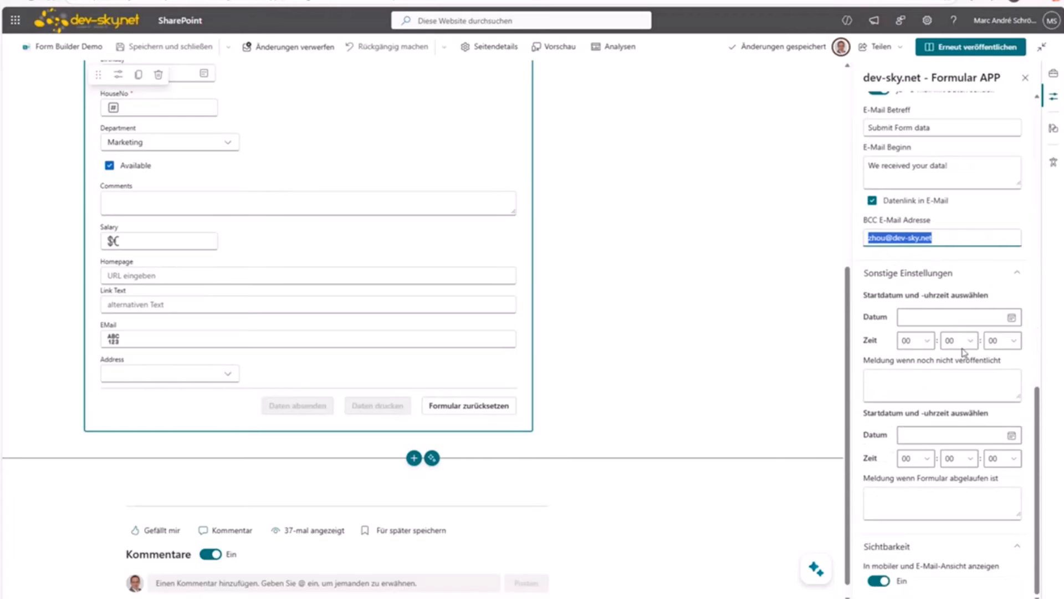
left_click(1012, 319)
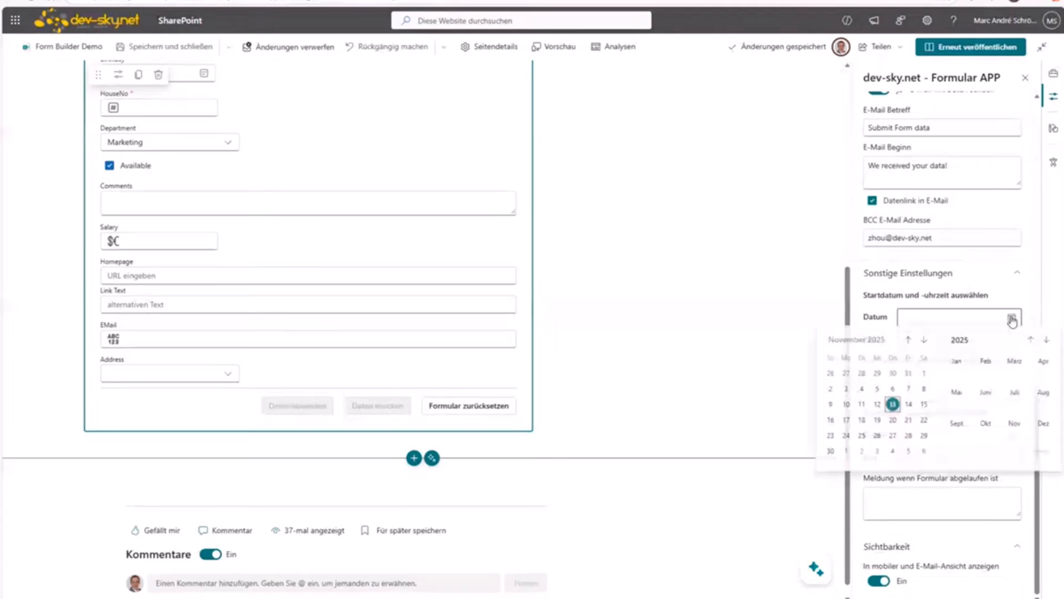
left_click(923, 342)
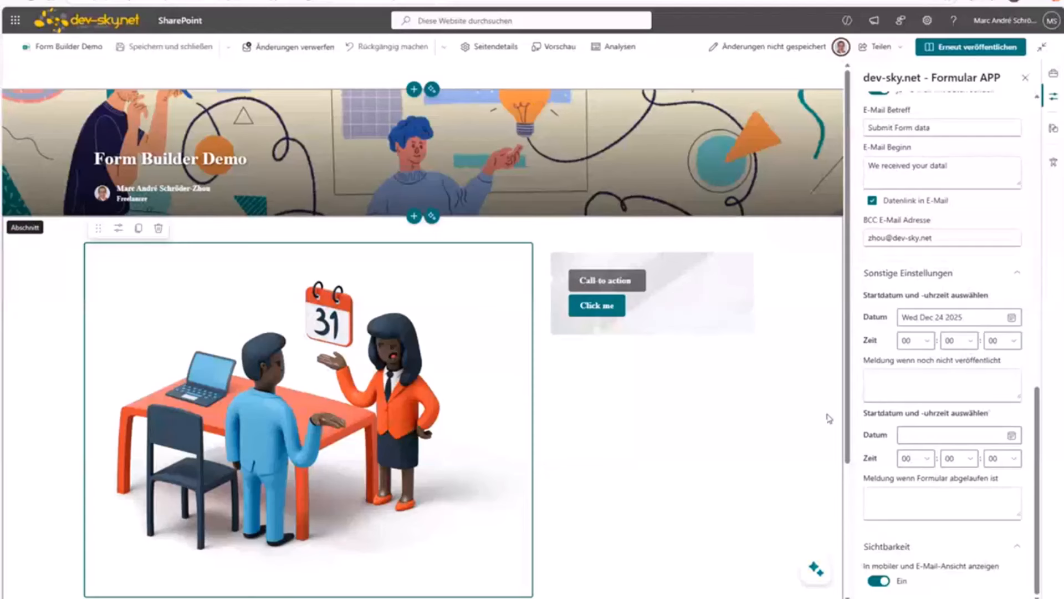
left_click(894, 375)
type("kklkljkljkl")
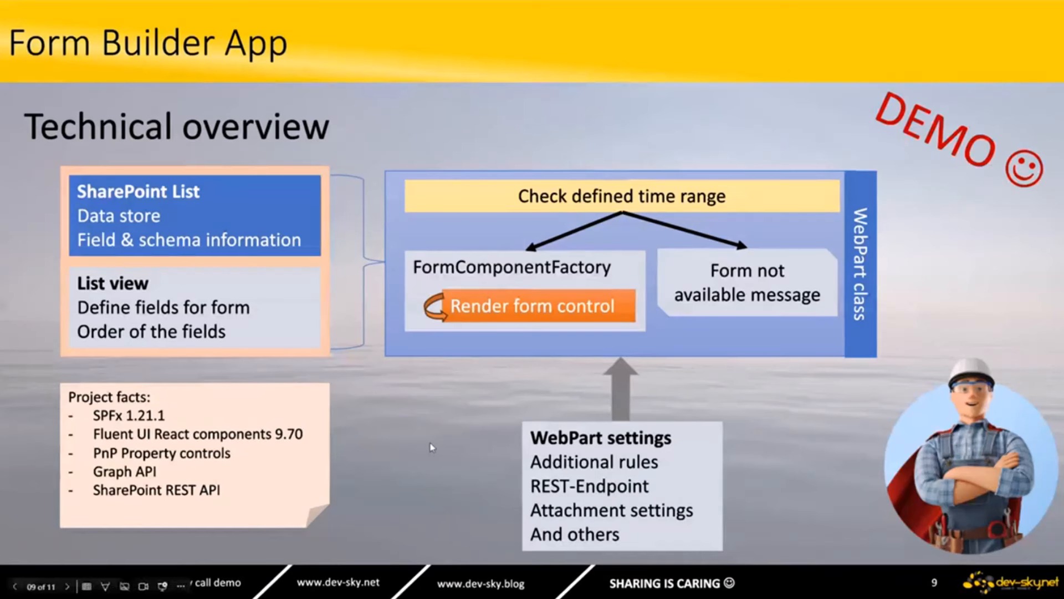
Step: Go to slide 10 and reveal its four bullets, including Edit form data and await / async migration
key("Right")
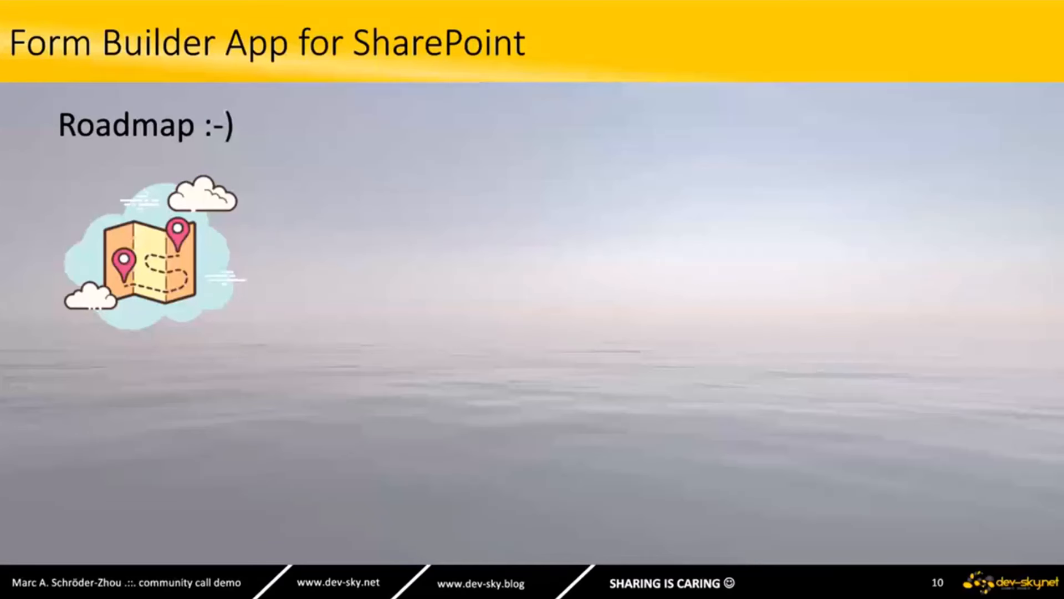
key("Right")
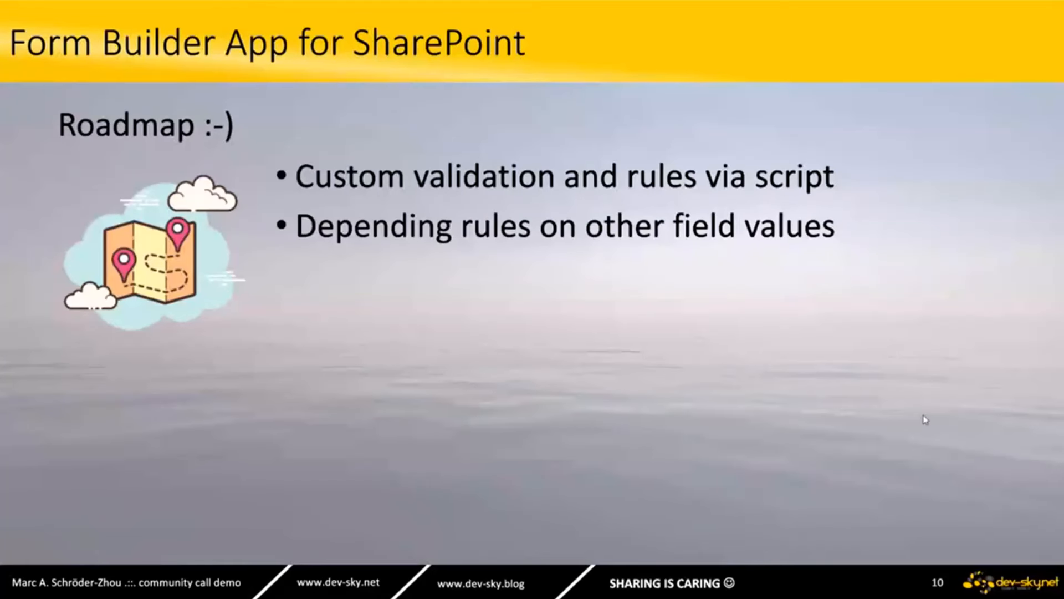
left_click(655, 342)
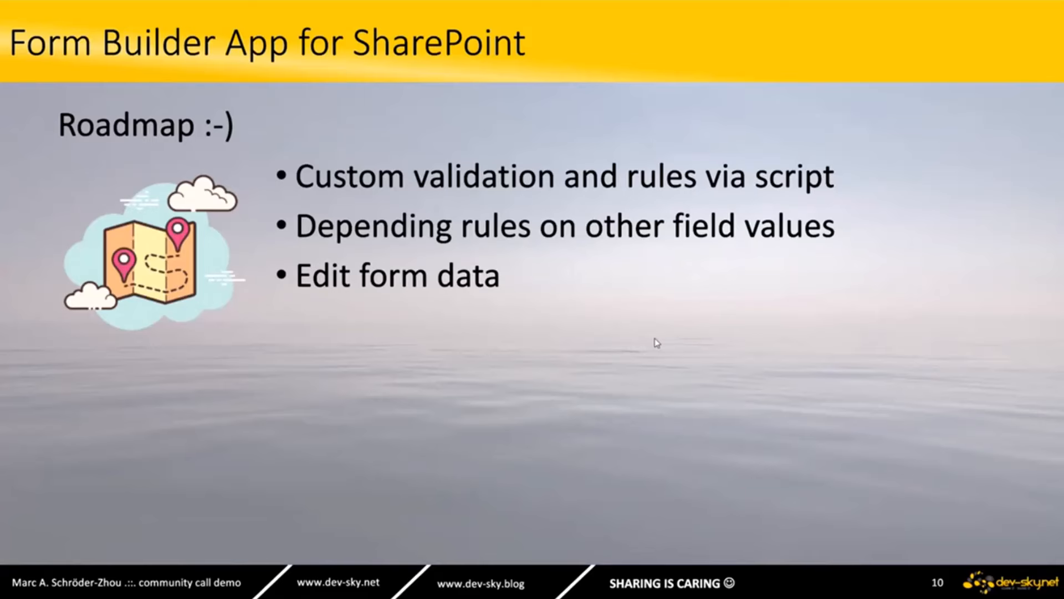
left_click(656, 342)
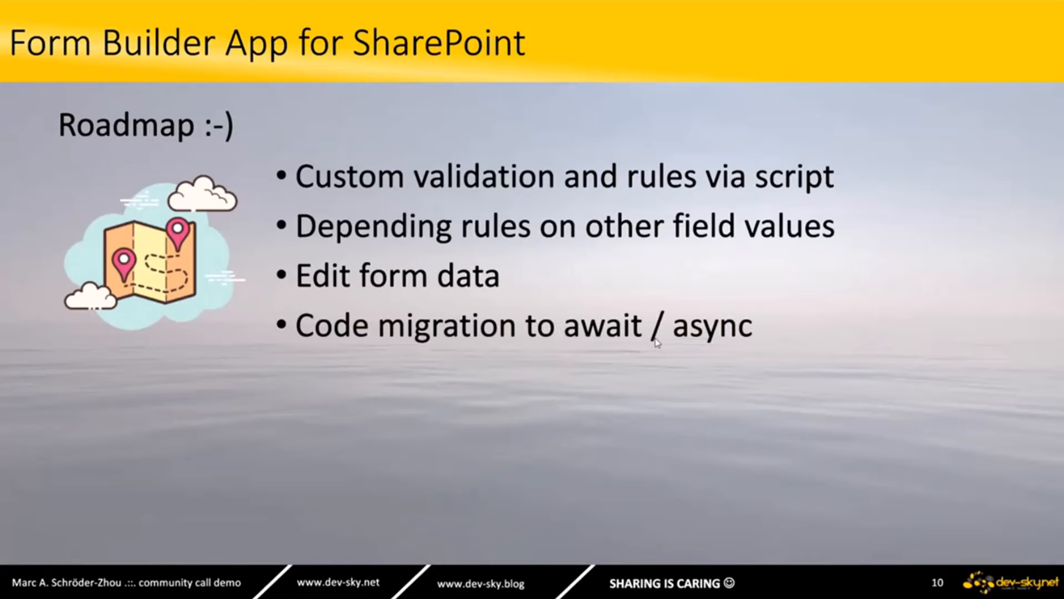